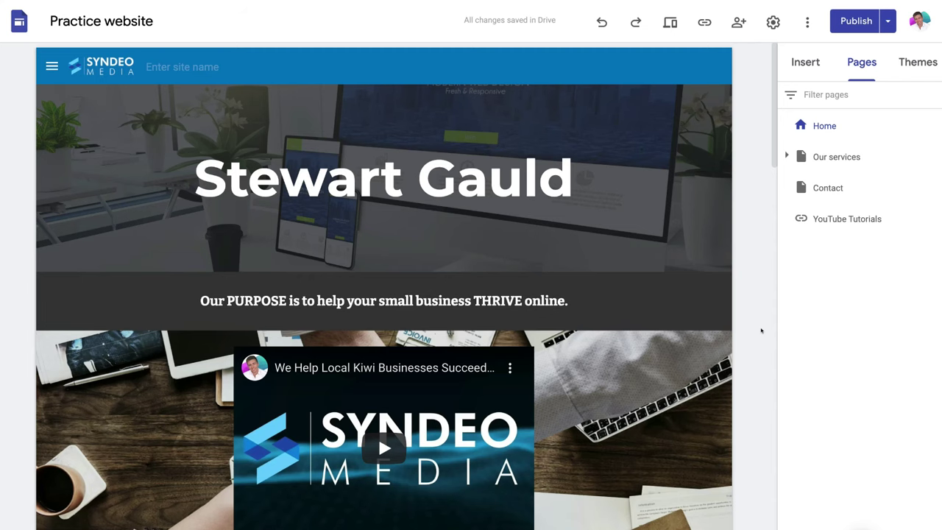
Step: Review the home page and the site's navigation menu, including the subpages under Our services
scroll(762, 331, "down", 2)
scroll(762, 330, "up", 2)
left_click(46, 67)
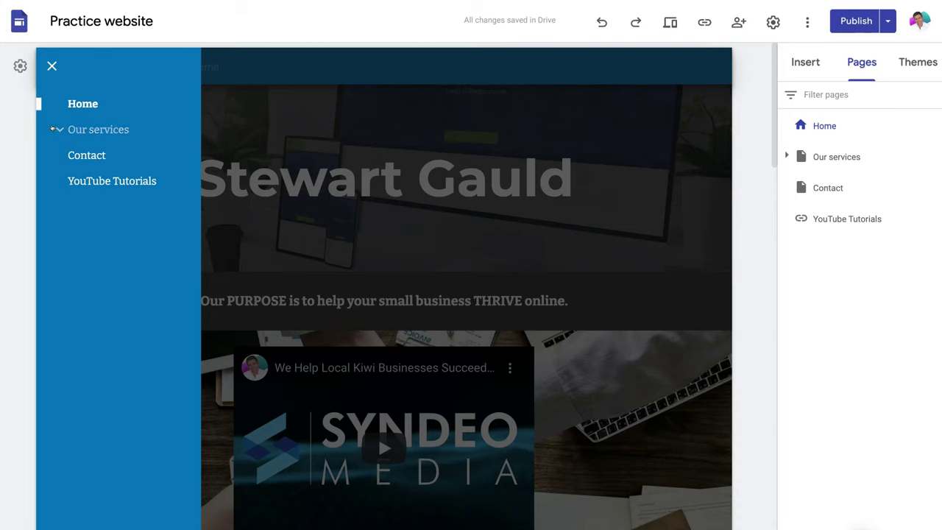
left_click(53, 128)
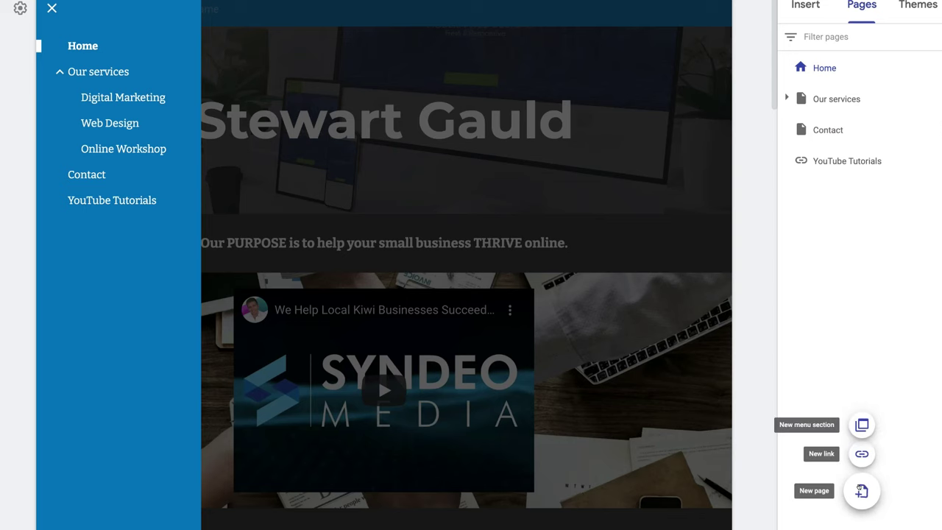
Step: Add a new page named Store to the site and check its entry in the navigation menu
left_click(861, 489)
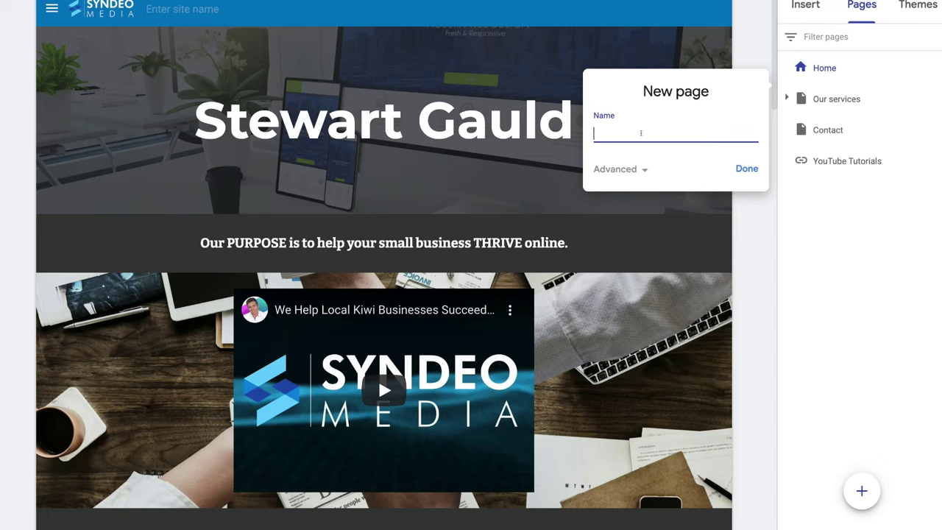
type("Store")
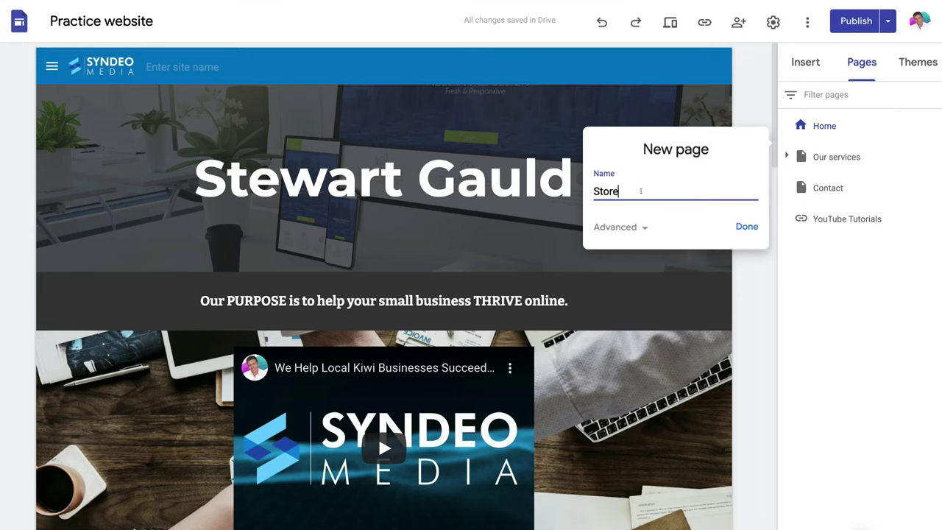
left_click(747, 227)
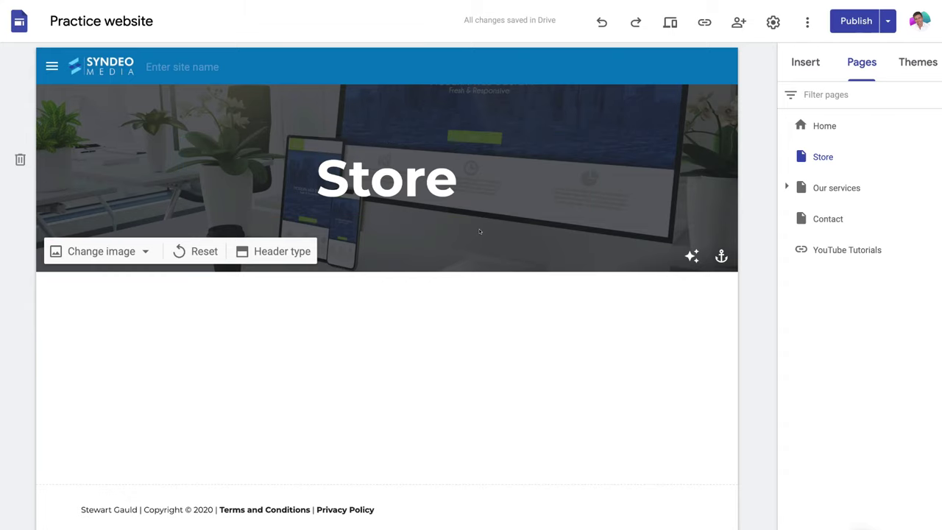
left_click(52, 66)
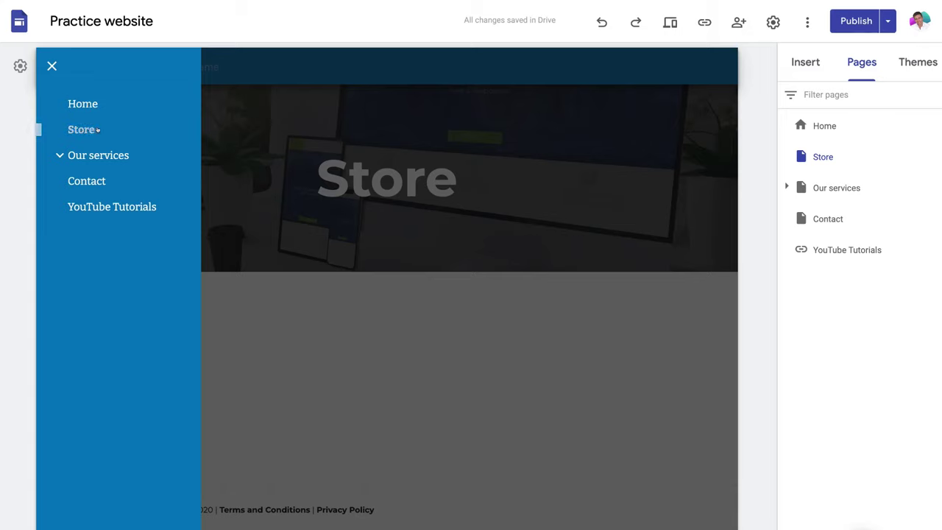
left_click(51, 66)
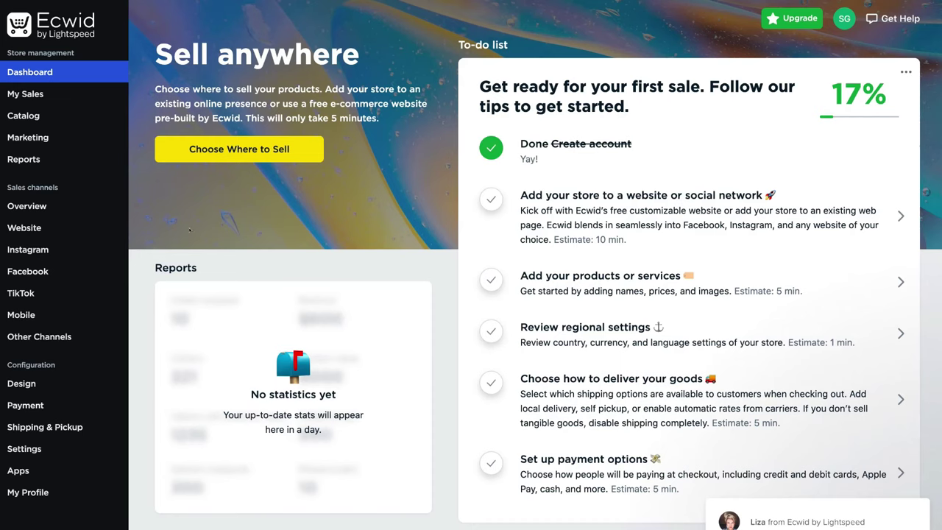
Step: Switch to Ecwid, go to the catalog's product list and look through the Mass Update options
mouse_move(56, 113)
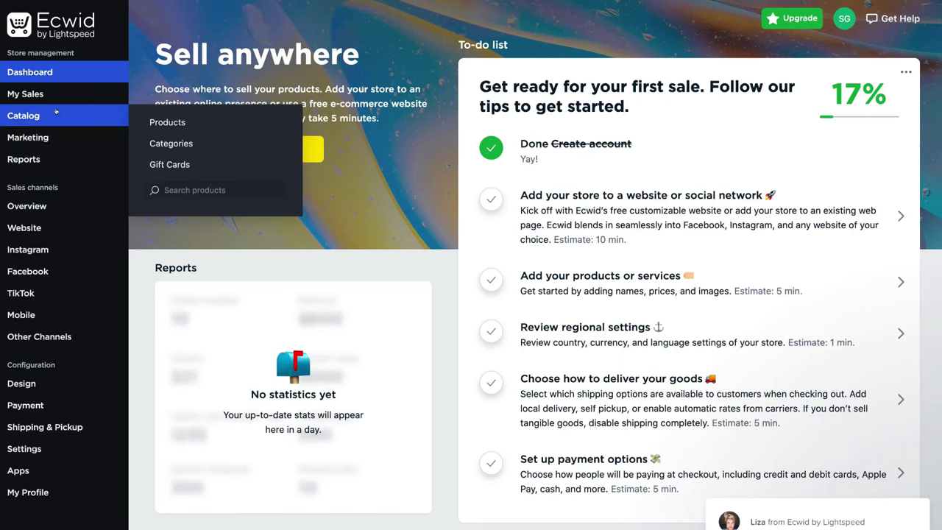
left_click(196, 121)
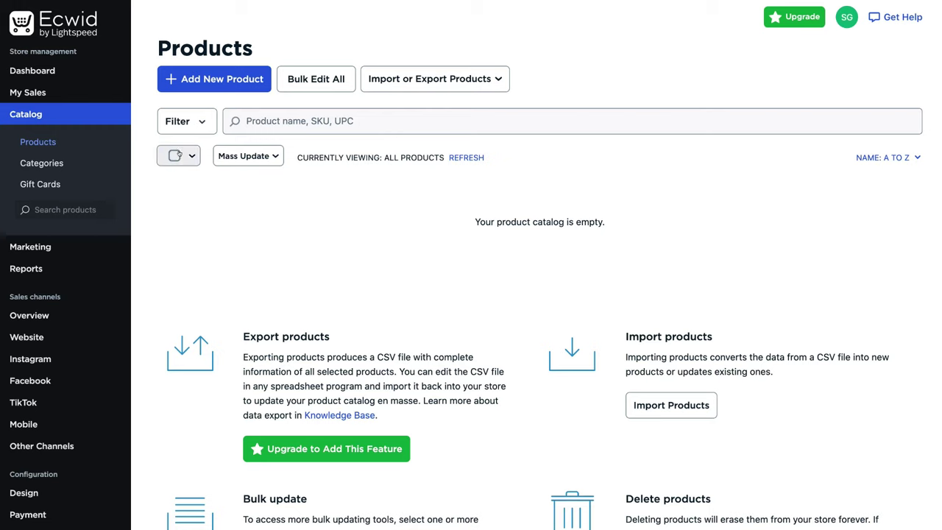
left_click(273, 155)
mouse_move(267, 309)
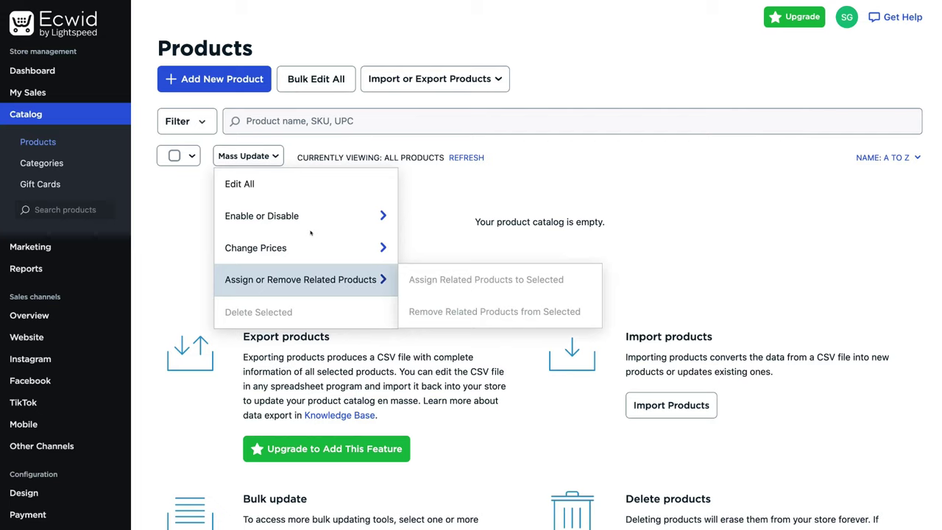
left_click(272, 155)
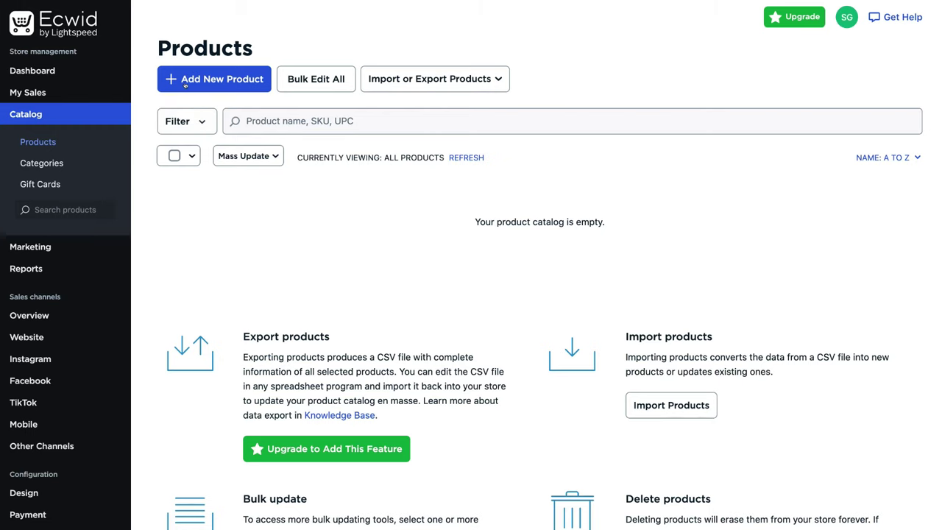
Step: Start a new product and upload the images Vertical Bar Necklace 1 to 4
left_click(237, 81)
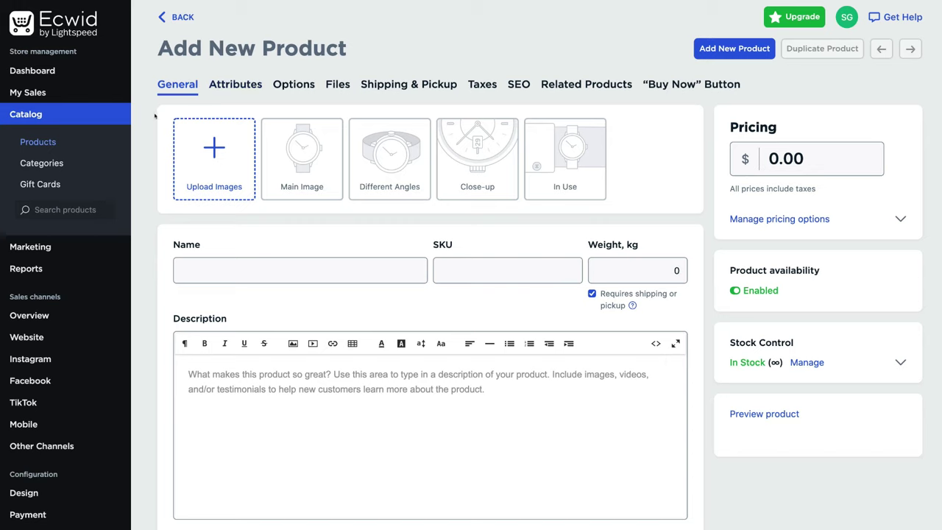
left_click(214, 149)
left_click_drag(424, 213, 710, 170)
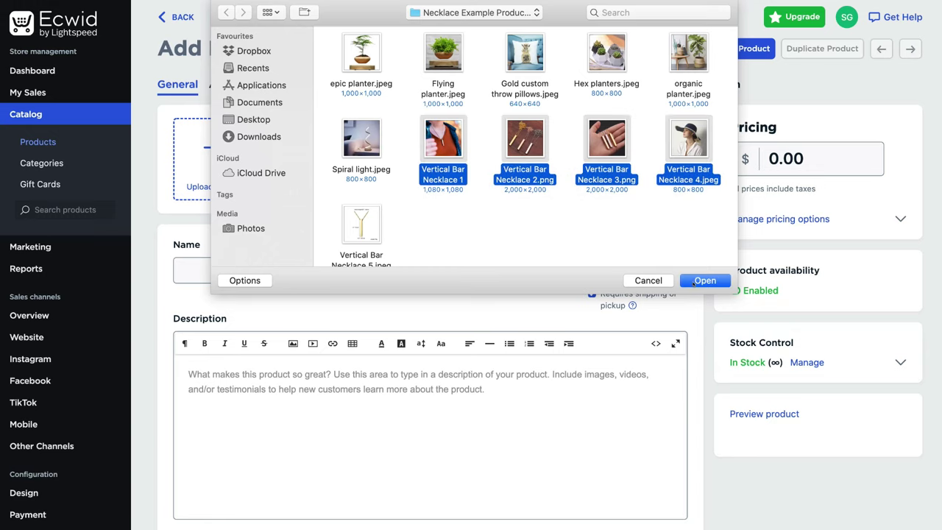
left_click(693, 282)
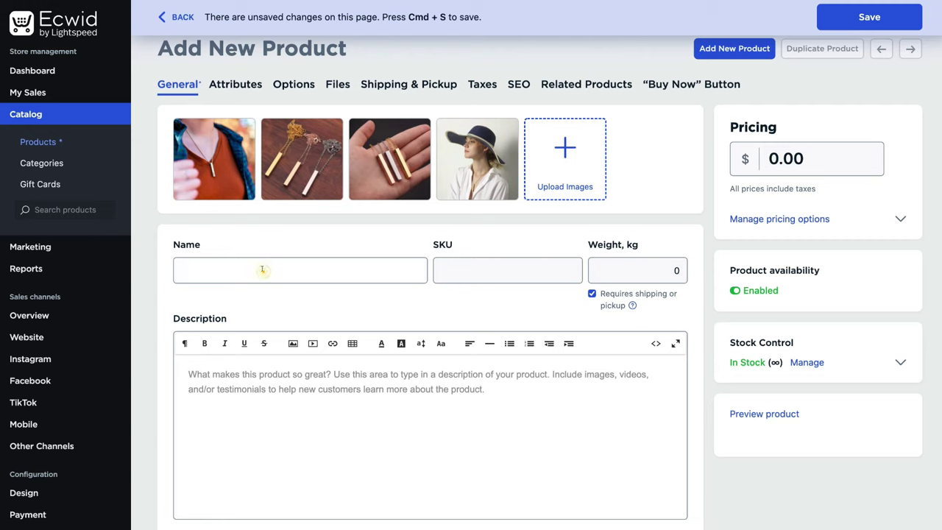
Step: Name the product Beautiful Vertical Bar Necklace, with SKU 234332, weight 0.2 kg and a description covering the gift idea, chain, material and durability
left_click(348, 269)
type("Beautiful Vertical Bar Necklace")
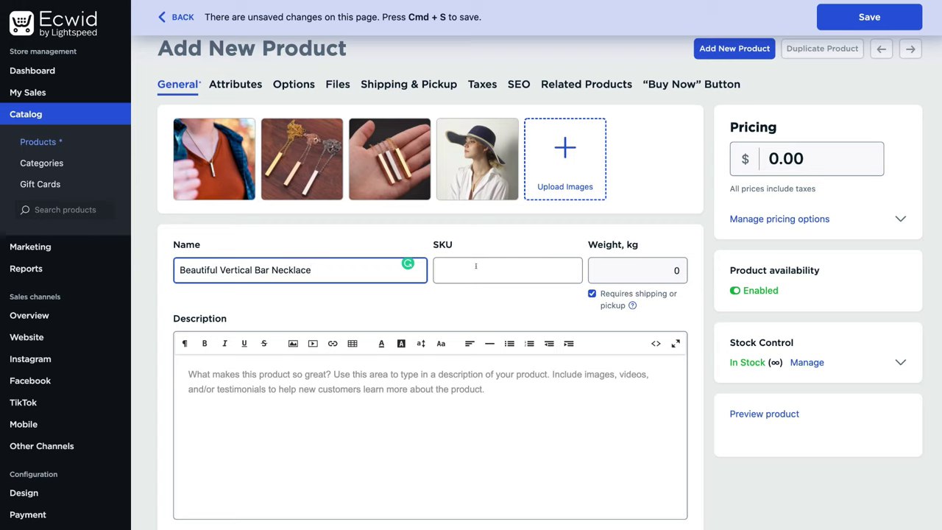
left_click(476, 268)
type("234332")
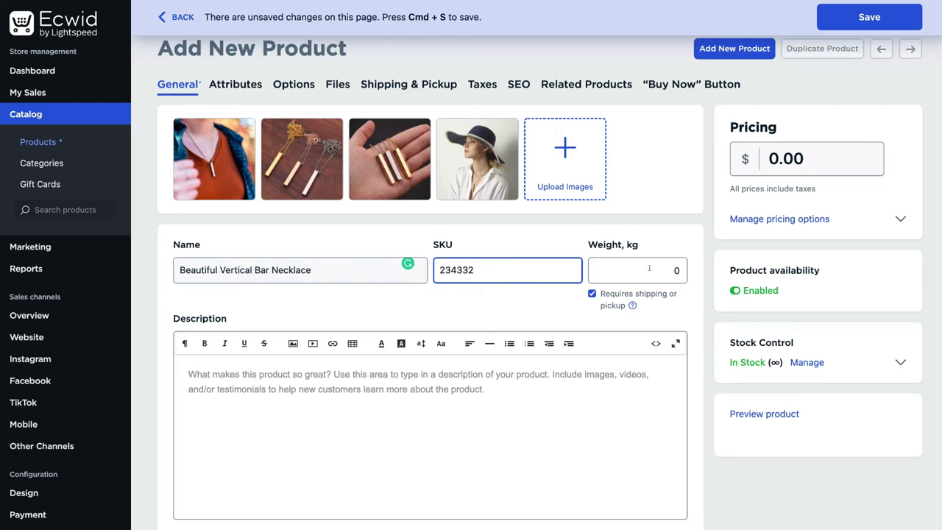
left_click(659, 268)
type("0.2")
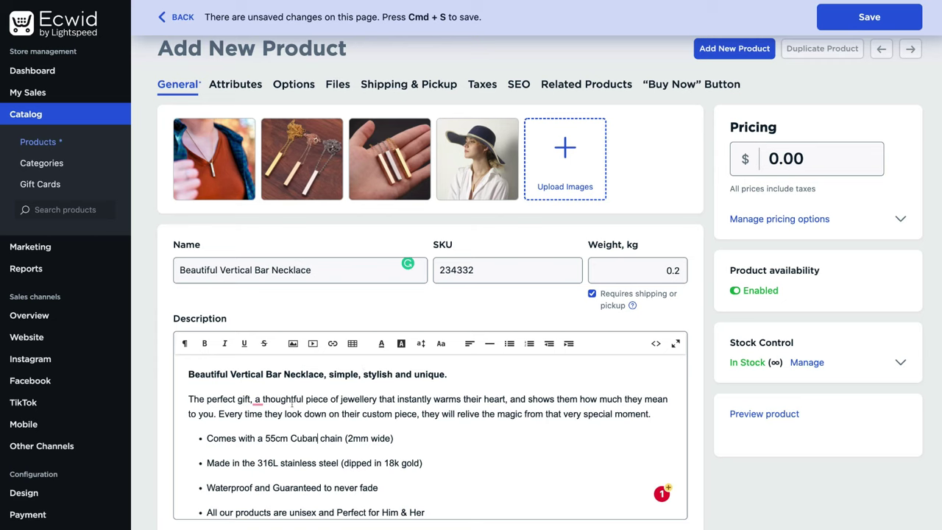
scroll(408, 425, "down", 1)
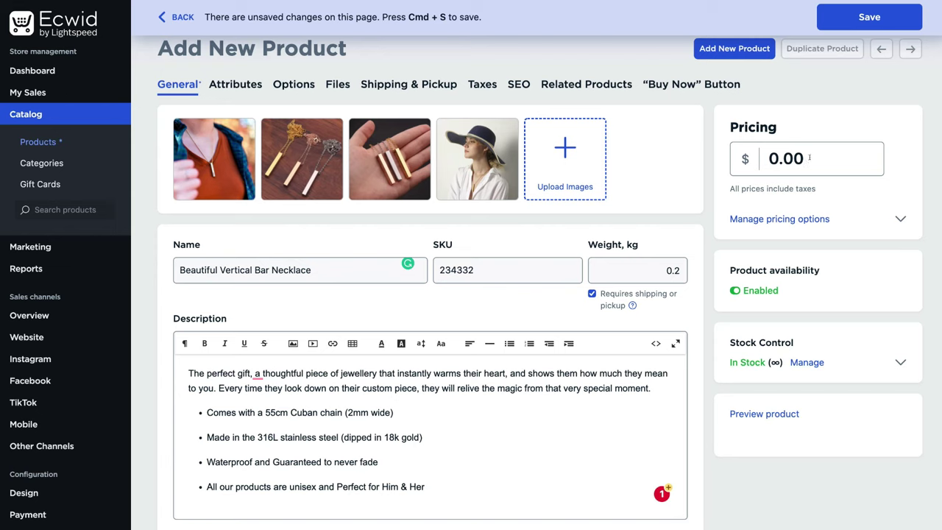
Step: Set the product's price to $49.99, look over the extra pricing options and save the product
left_click(810, 157)
type("49.99")
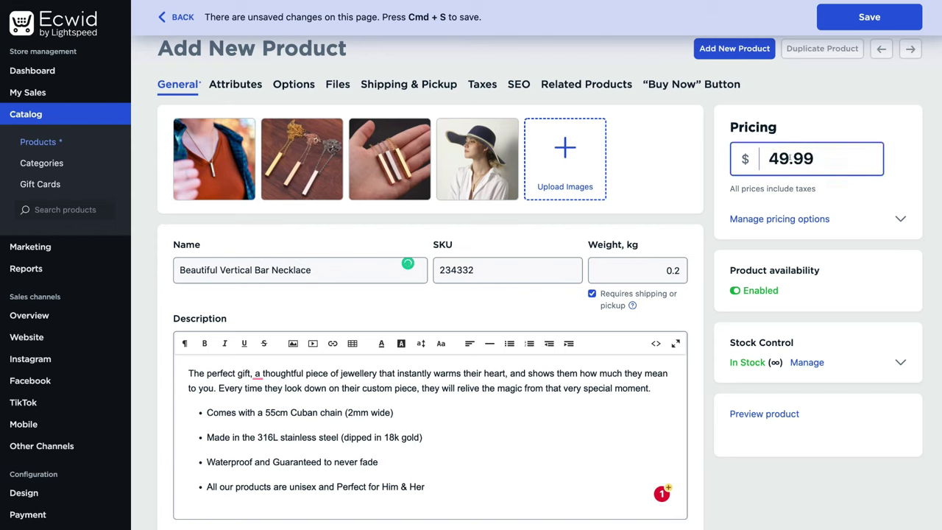
left_click(872, 220)
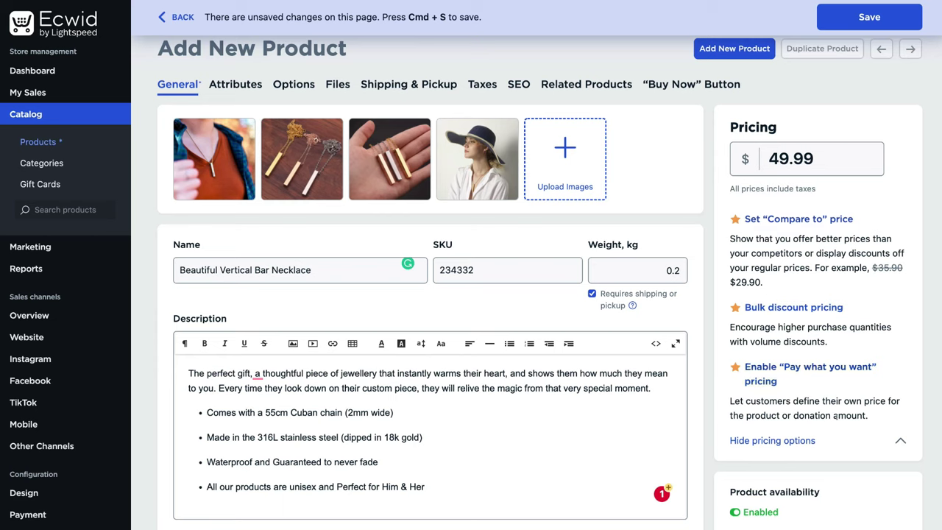
left_click(894, 440)
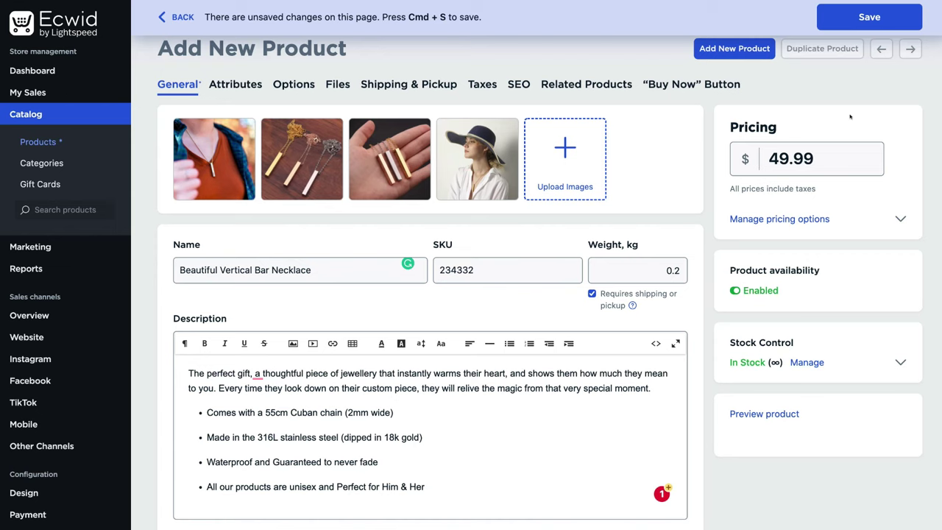
left_click(883, 16)
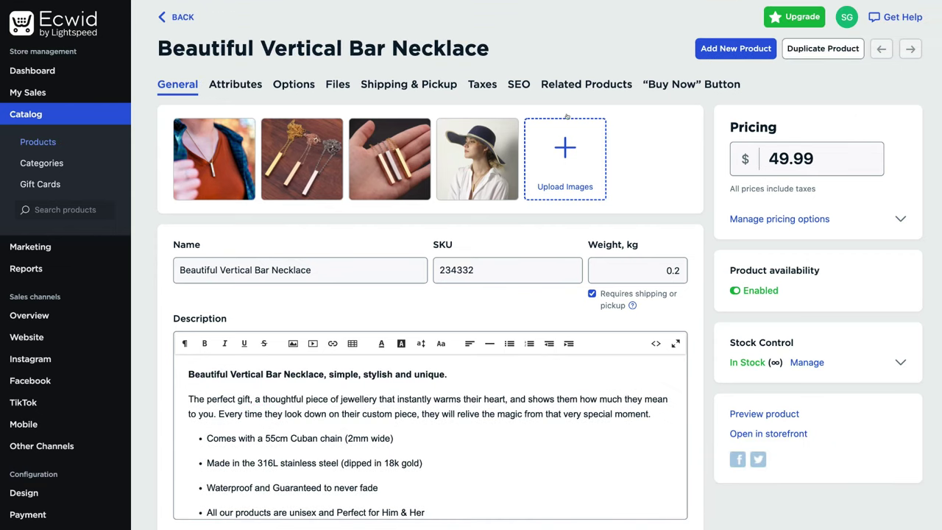
Step: Add a drop-down product option named Color with the values Gold, Silver and Bronze, and save the product
left_click(289, 85)
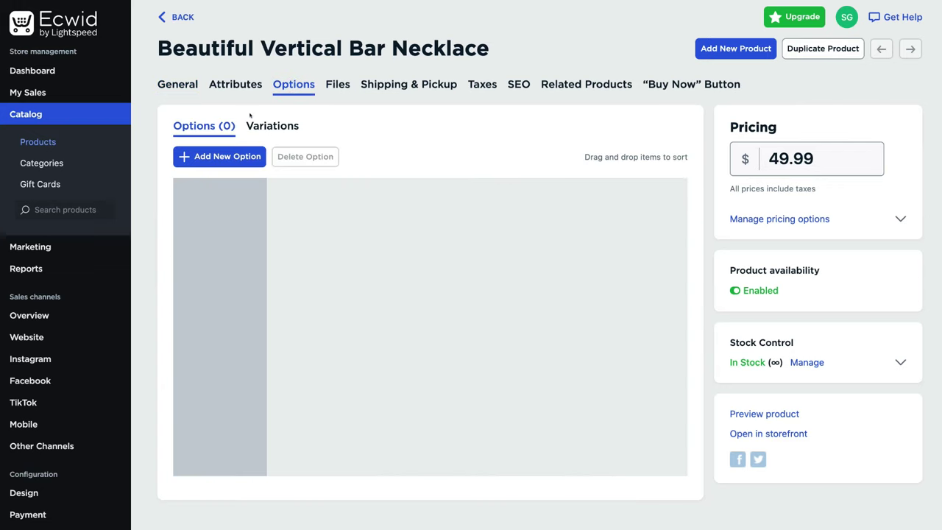
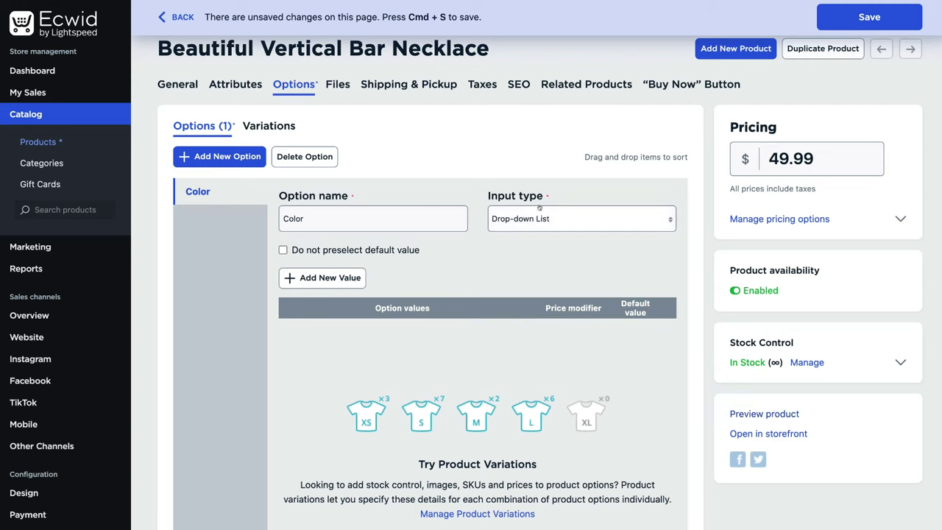
left_click(313, 279)
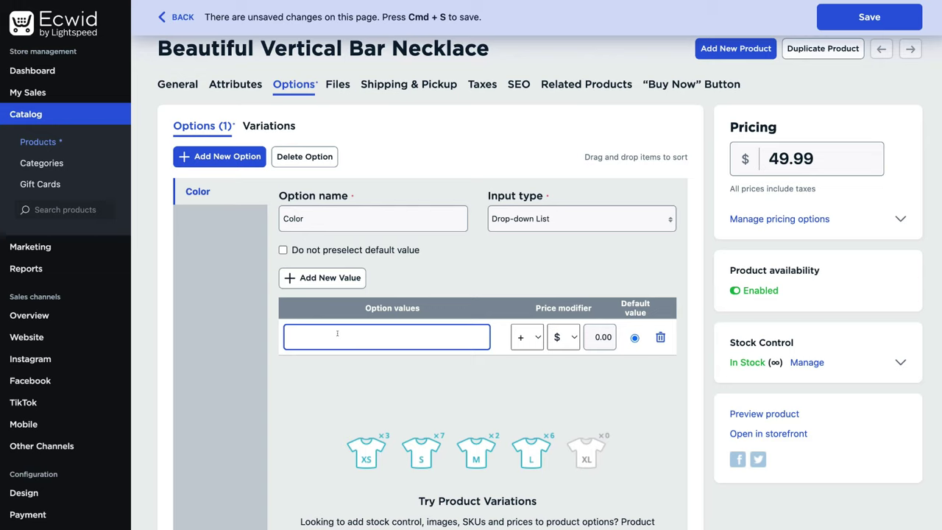
type("Gold")
key("Return")
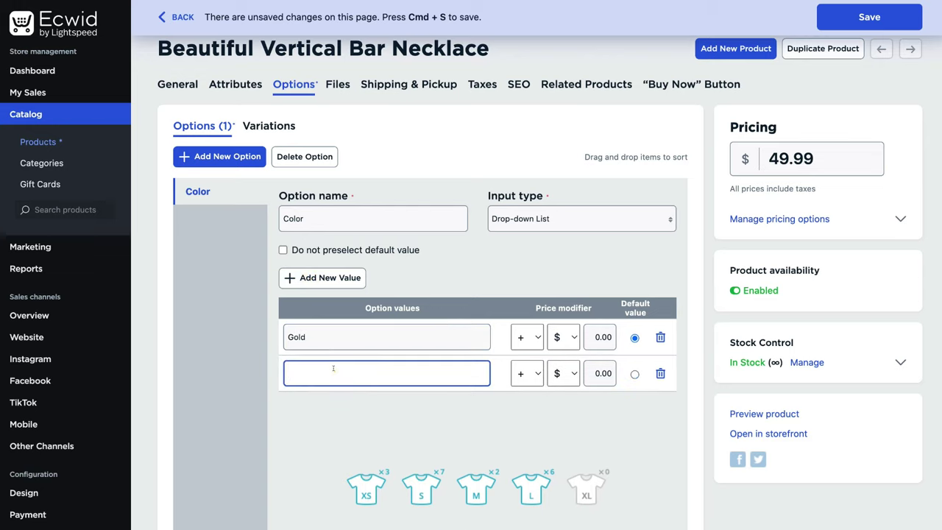
type("Silver")
key("Return")
type("Bronze")
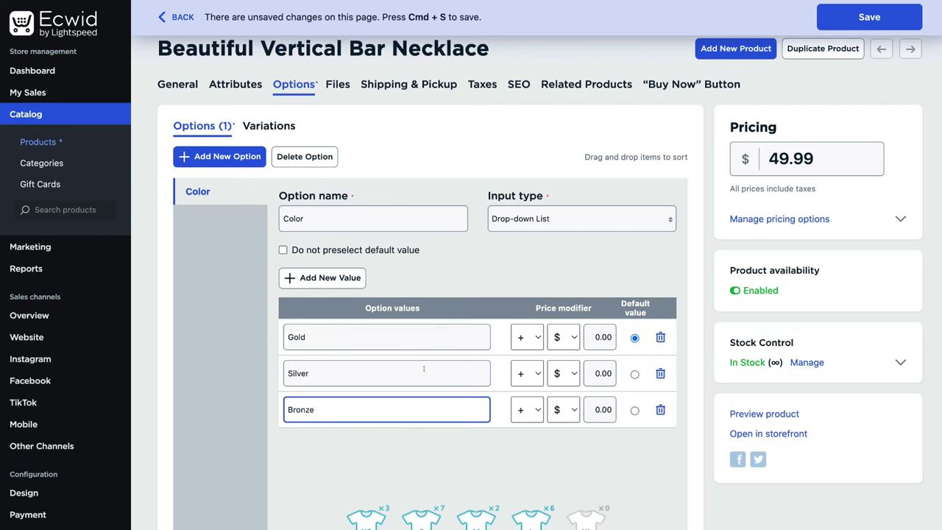
key("super+s")
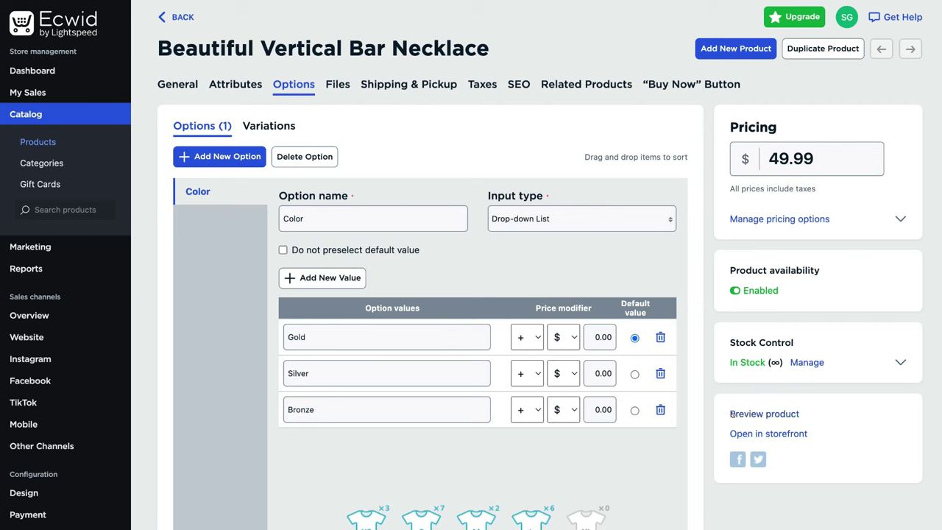
Step: Preview the necklace's product page and examine its images, color choices, details and sharing links
left_click(766, 413)
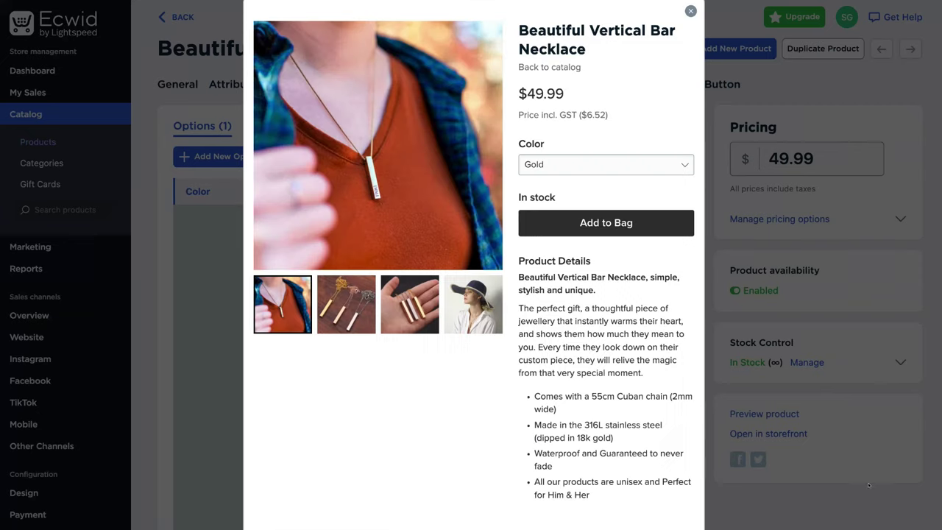
scroll(474, 265, "down", 2)
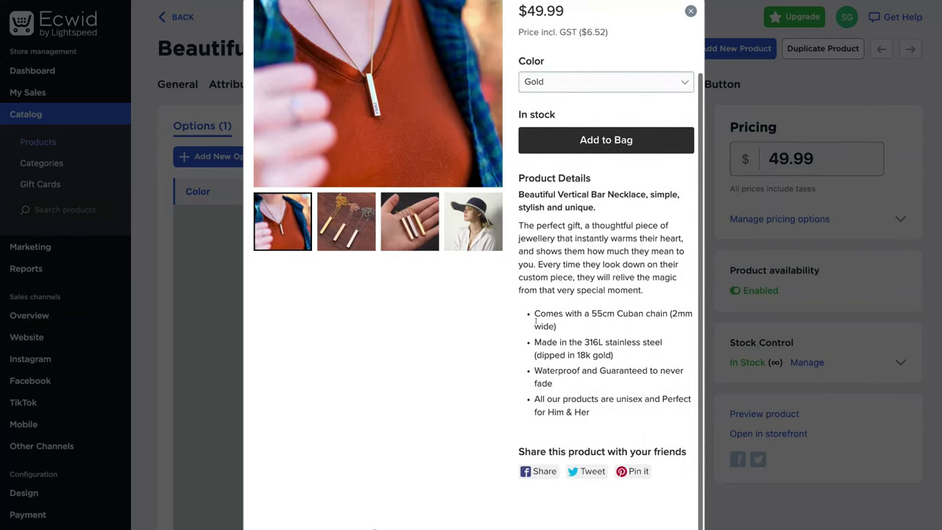
scroll(473, 265, "up", 2)
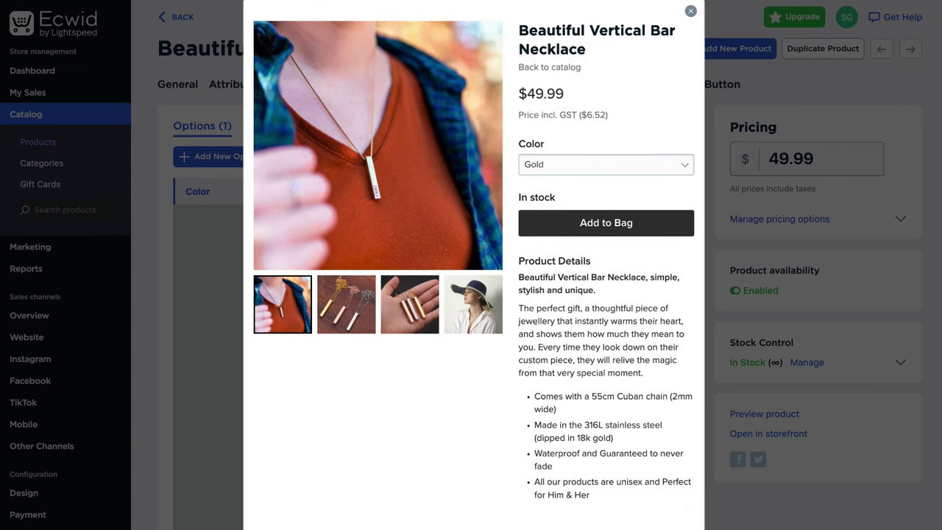
left_click(580, 162)
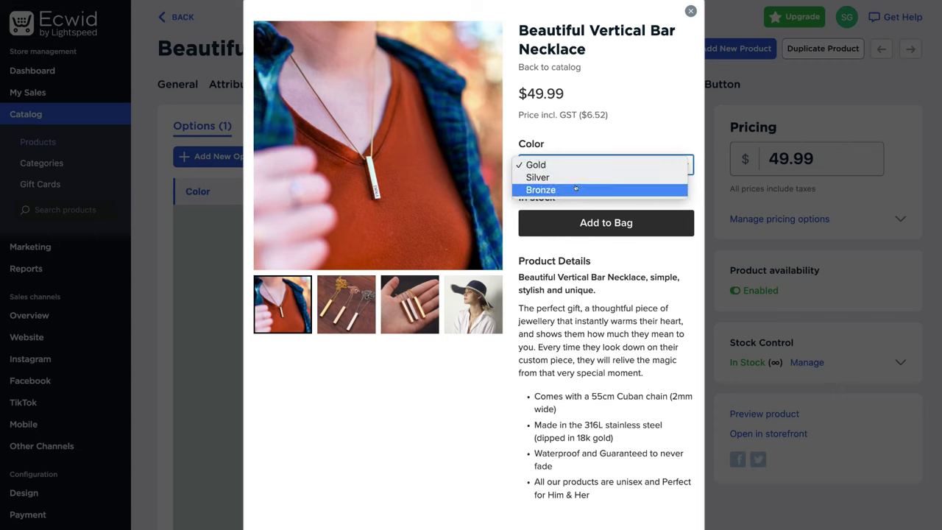
left_click(585, 136)
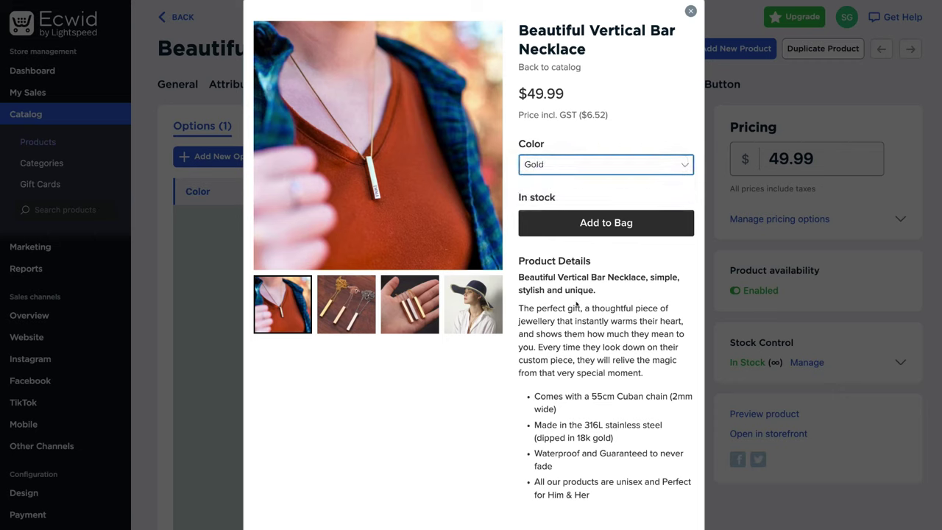
scroll(561, 394, "down", 2)
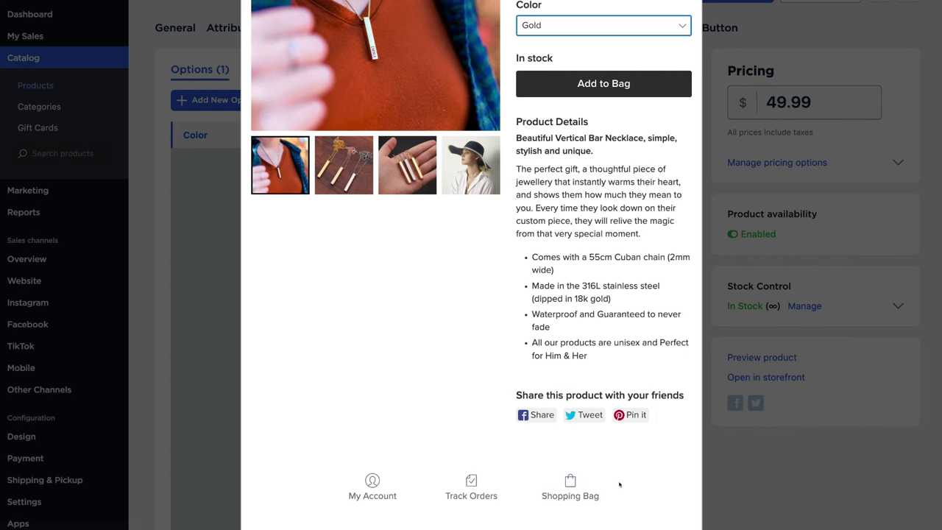
scroll(625, 471, "up", 1)
scroll(524, 382, "up", 2)
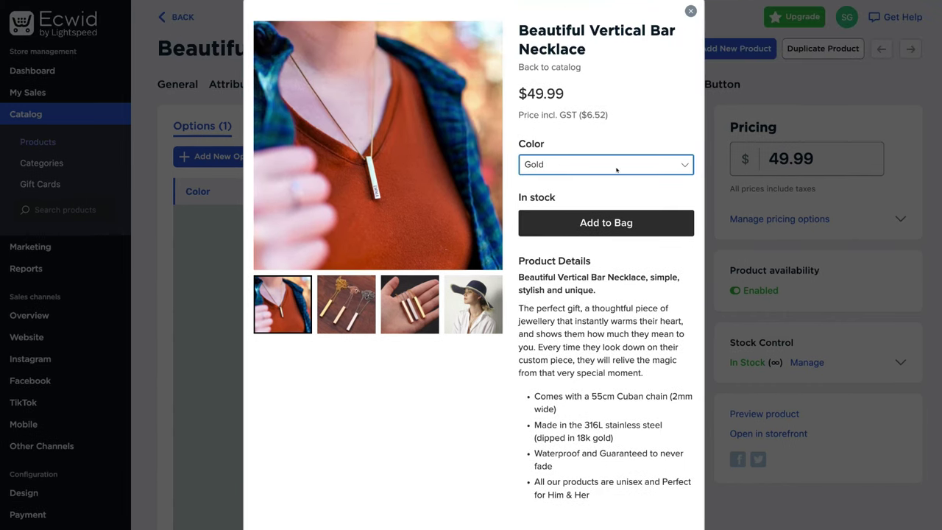
Step: Close the product preview and enable related products for the necklace
left_click(692, 11)
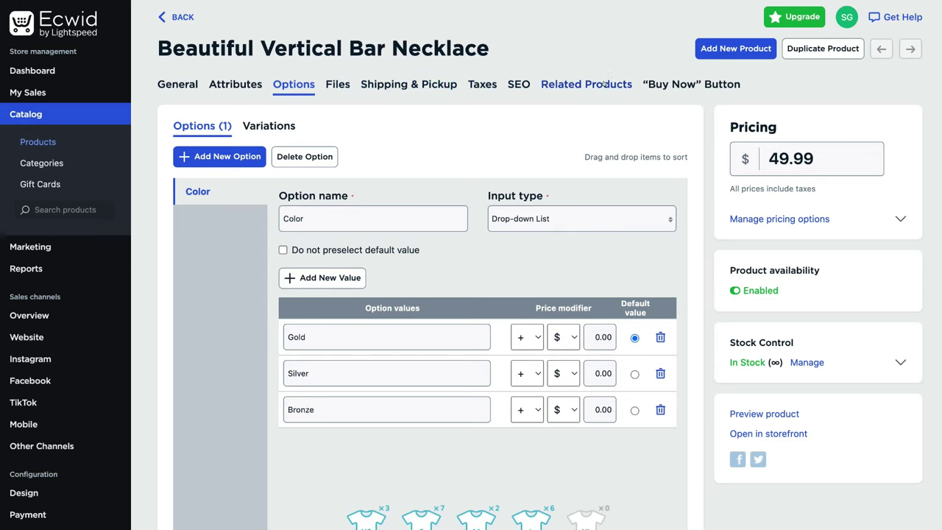
left_click(565, 85)
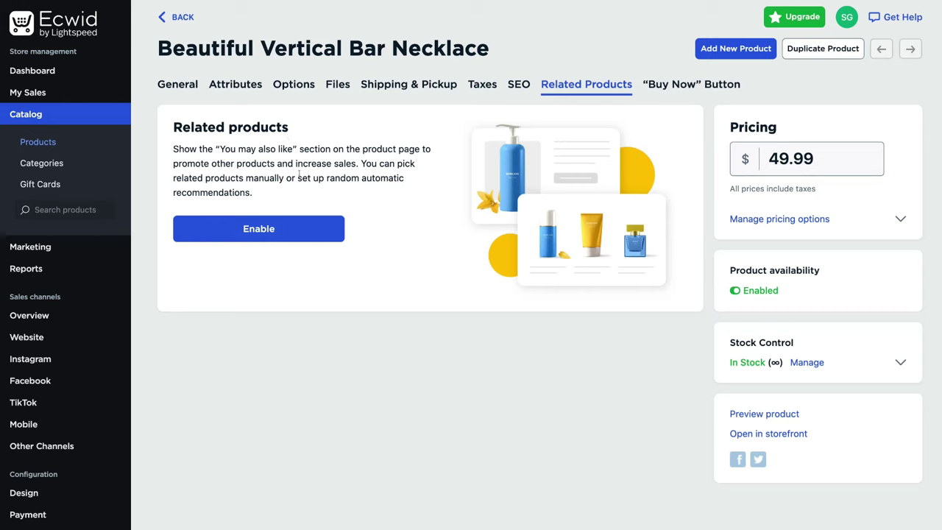
left_click(254, 235)
Step: Review the necklace's Buy Now embed option and the quick actions available for it in the product list
left_click(675, 83)
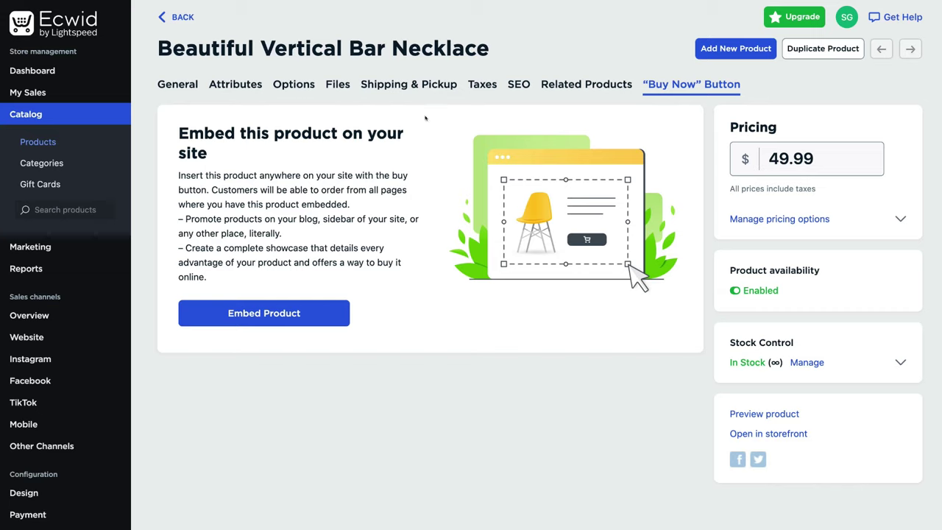
left_click(185, 16)
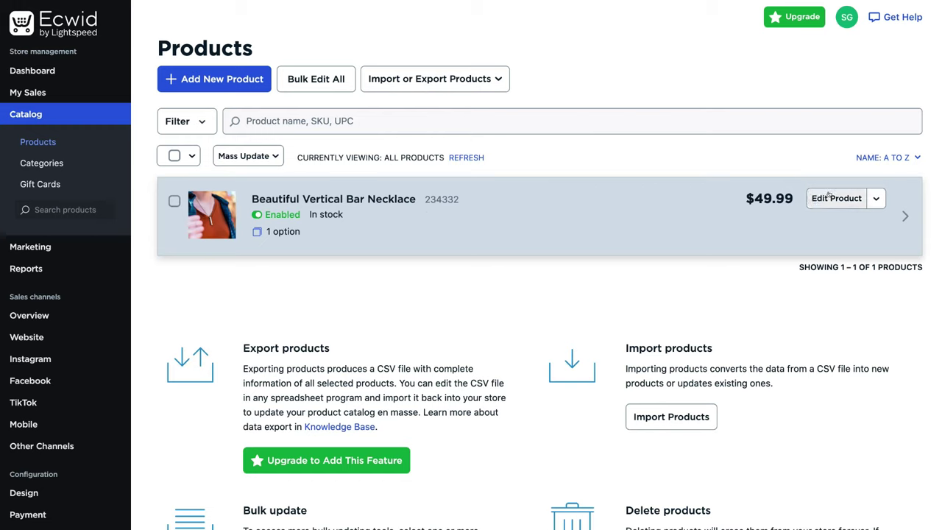
left_click(873, 195)
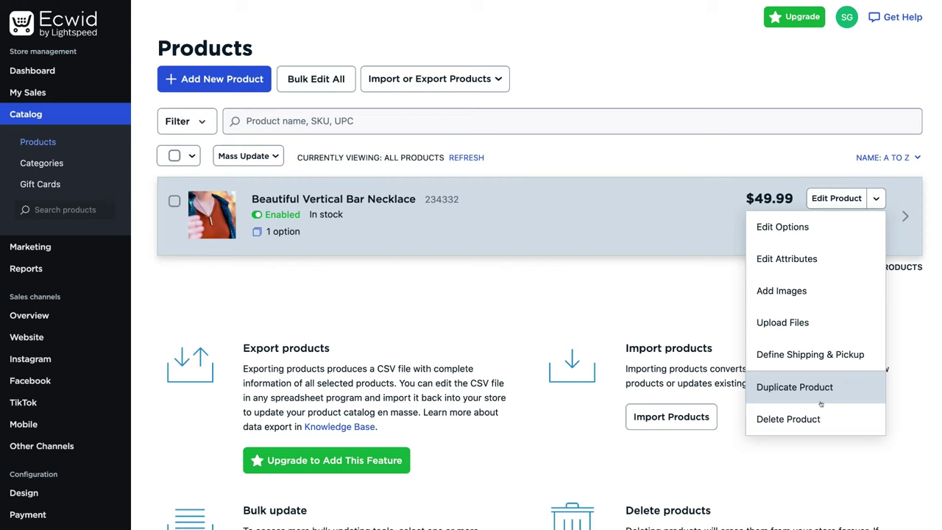
left_click(876, 198)
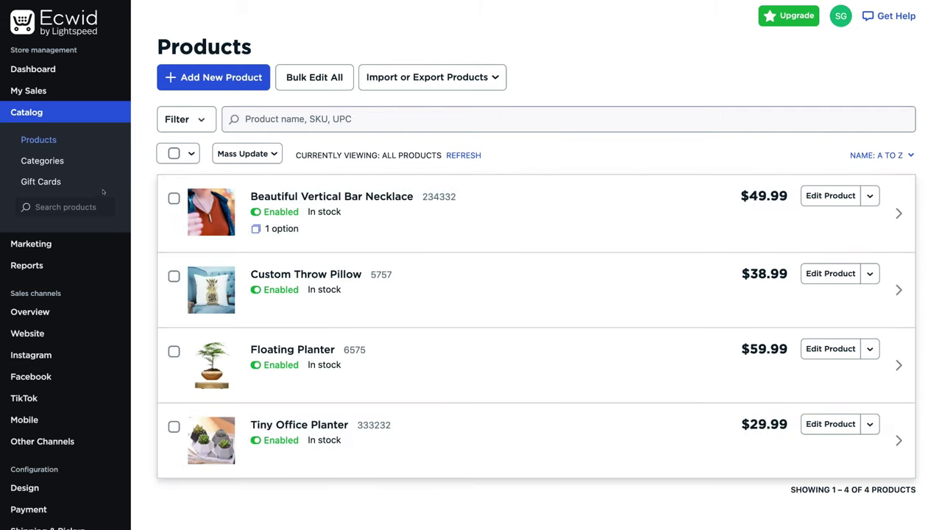
Step: Review the store front page category and the products assigned to it
left_click(62, 161)
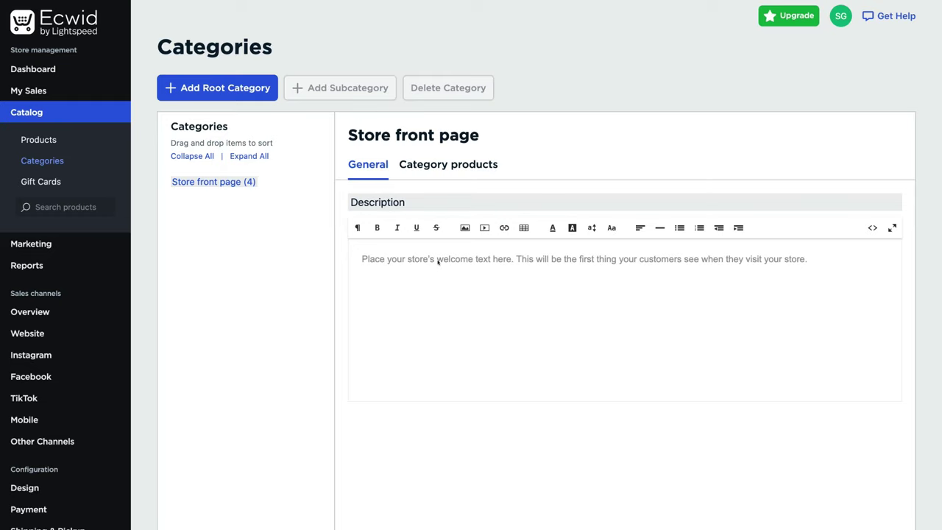
left_click(456, 167)
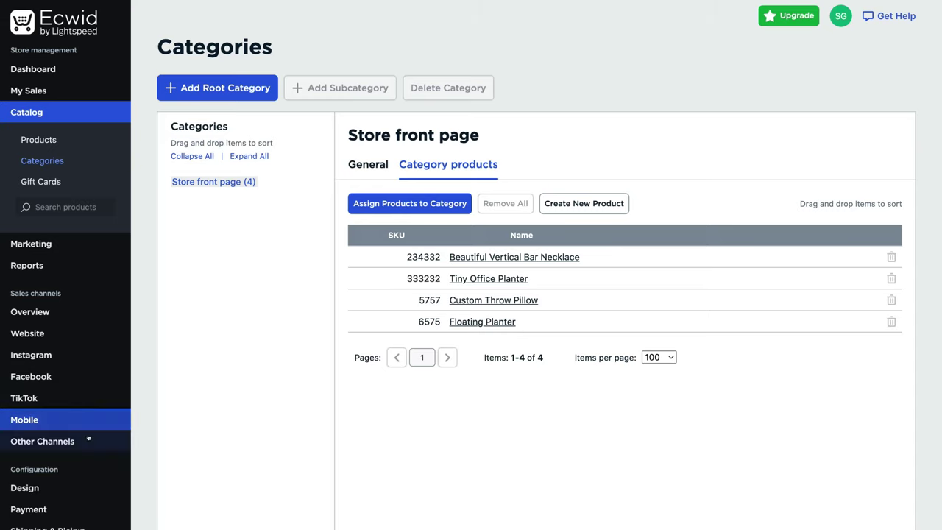
Step: Disable the Pay by cash payment method and enable PayPal with the existing account
left_click(55, 510)
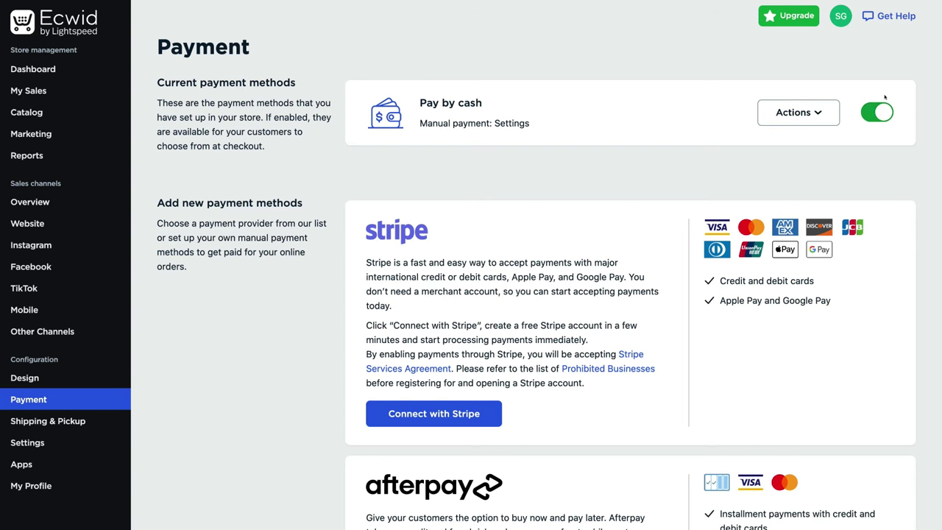
left_click(872, 111)
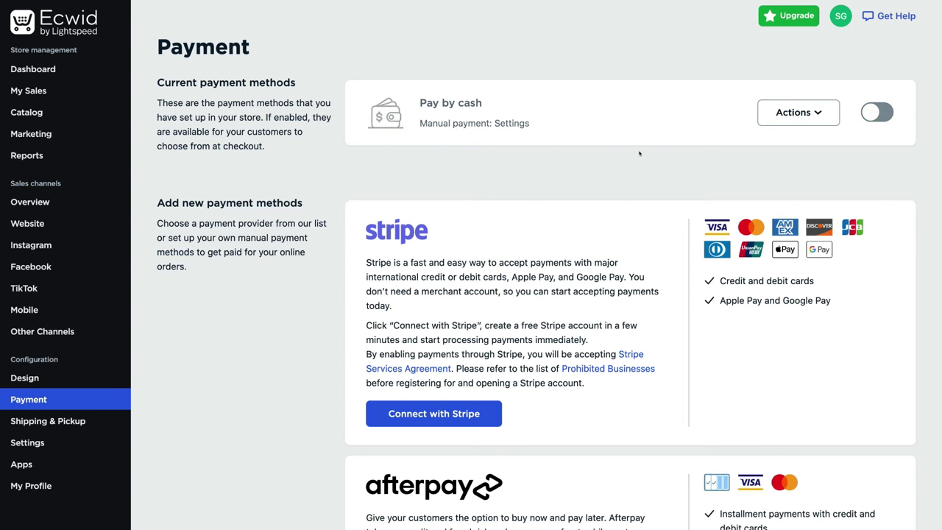
scroll(640, 152, "down", 3)
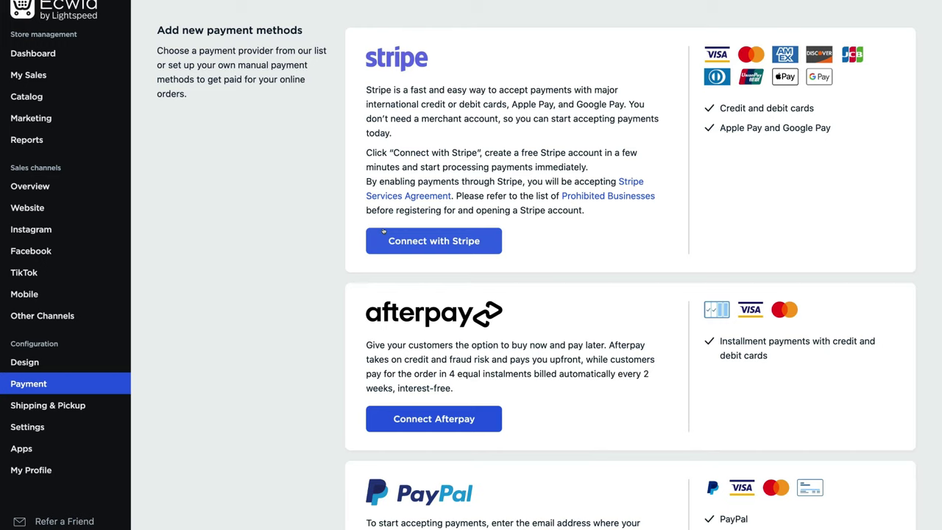
scroll(430, 88, "up", 2)
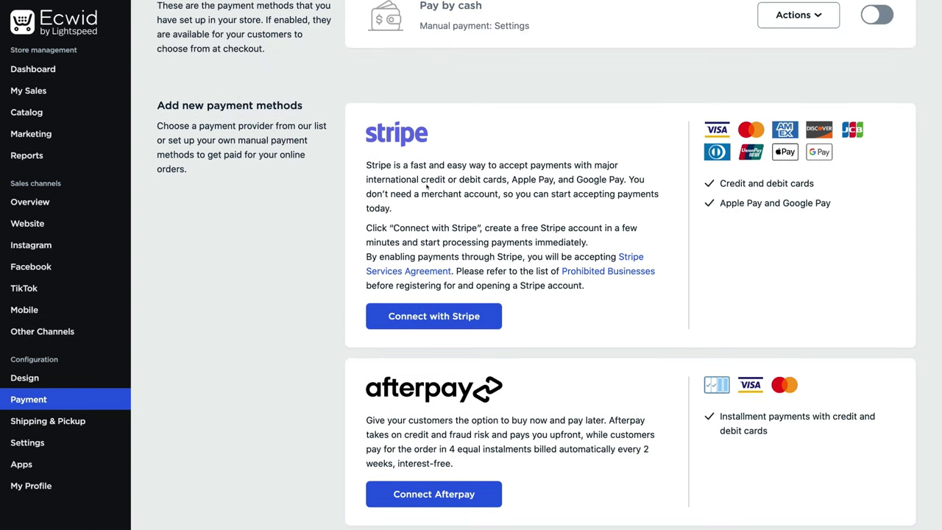
scroll(428, 187, "down", 5)
scroll(424, 263, "down", 3)
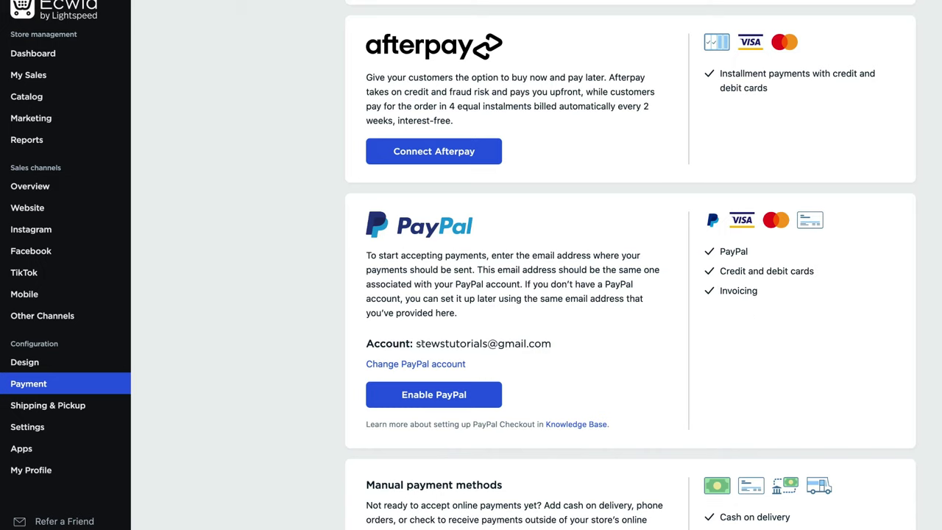
left_click_drag(416, 344, 551, 346)
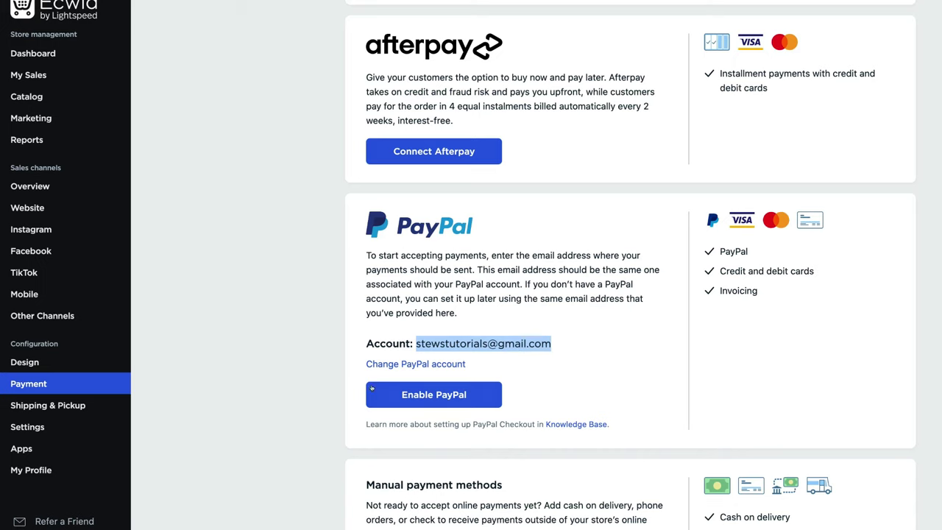
left_click(466, 394)
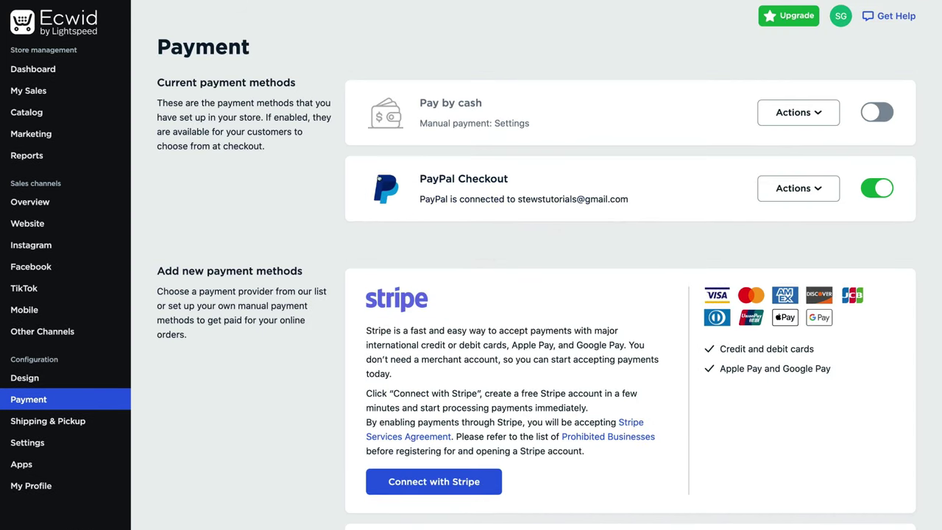
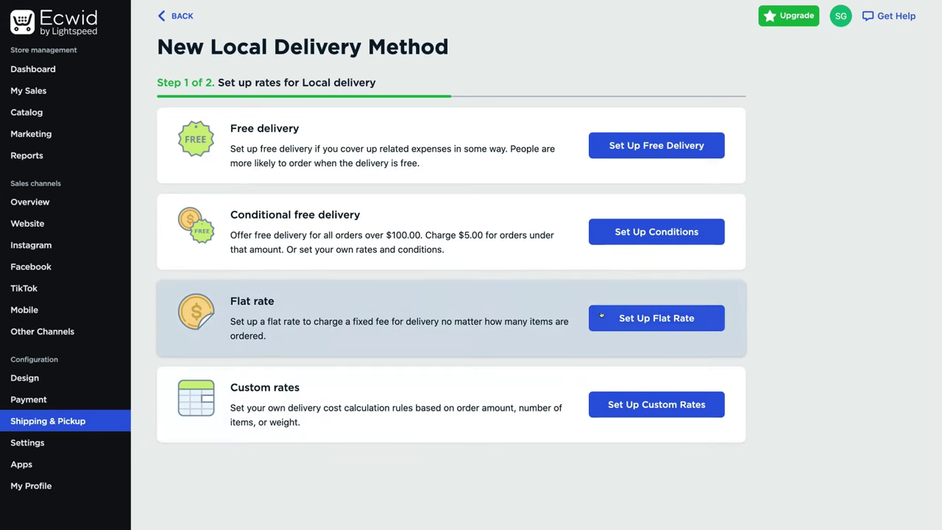
Step: Set up a flat-rate local delivery method named Local delivery – New Zealand with a tax-inclusive rate of $5
left_click(642, 317)
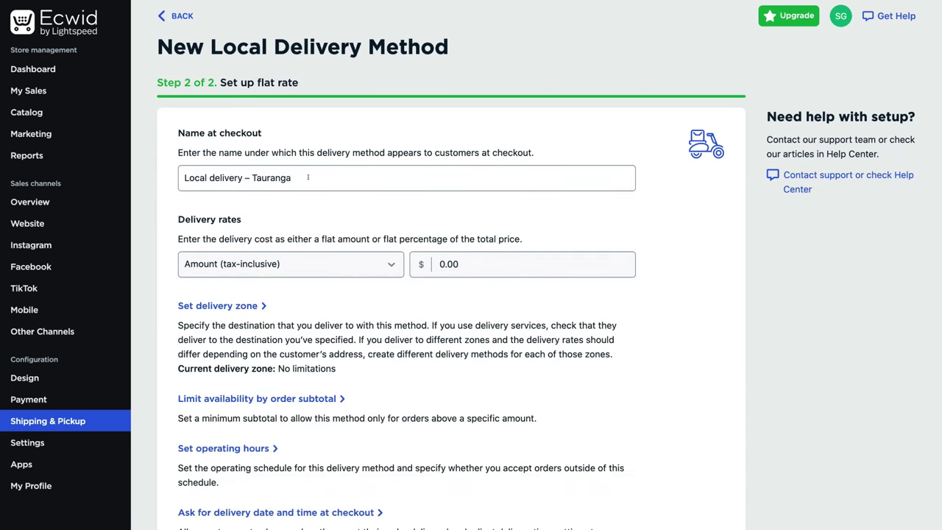
left_click(299, 178)
left_click_drag(298, 177, 253, 177)
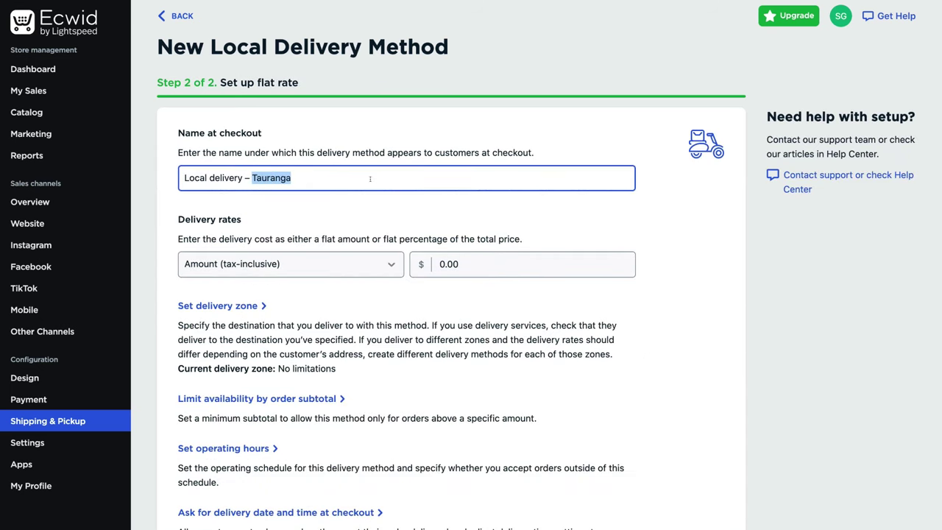
type("New Zealand")
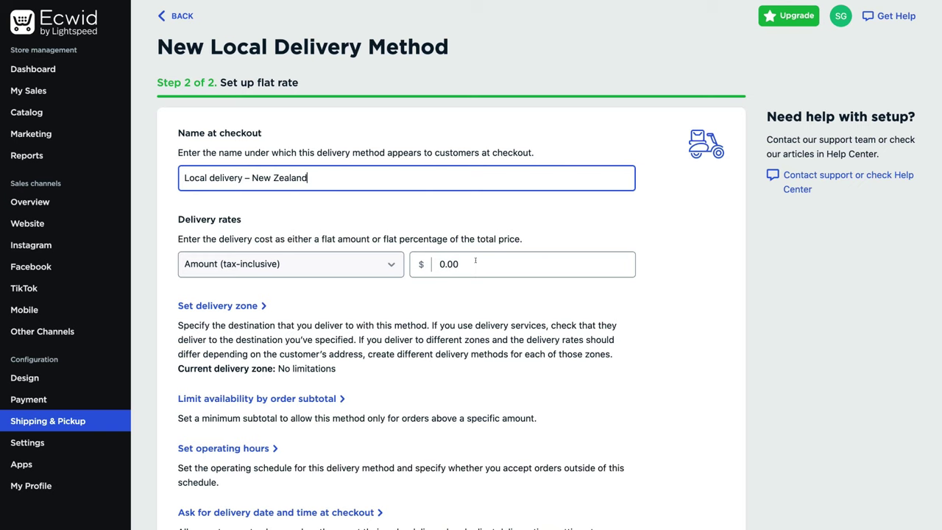
left_click(476, 263)
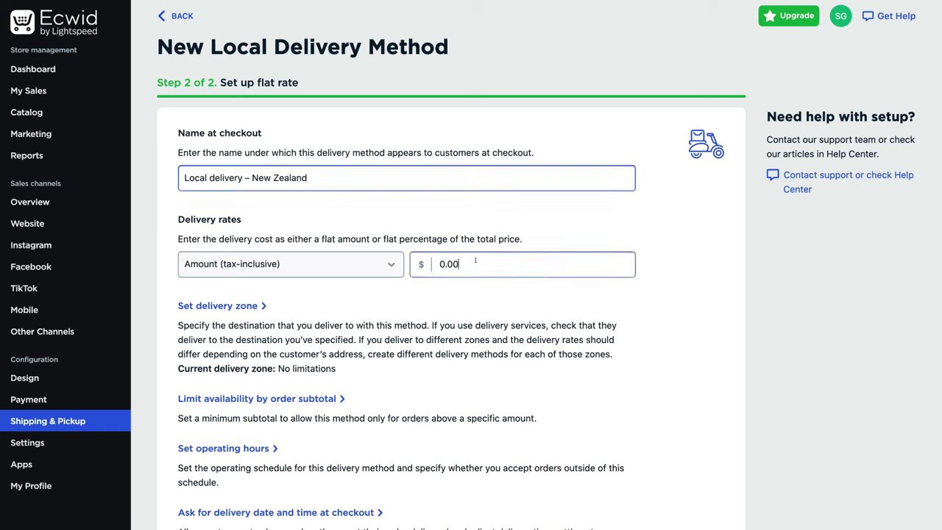
type("5")
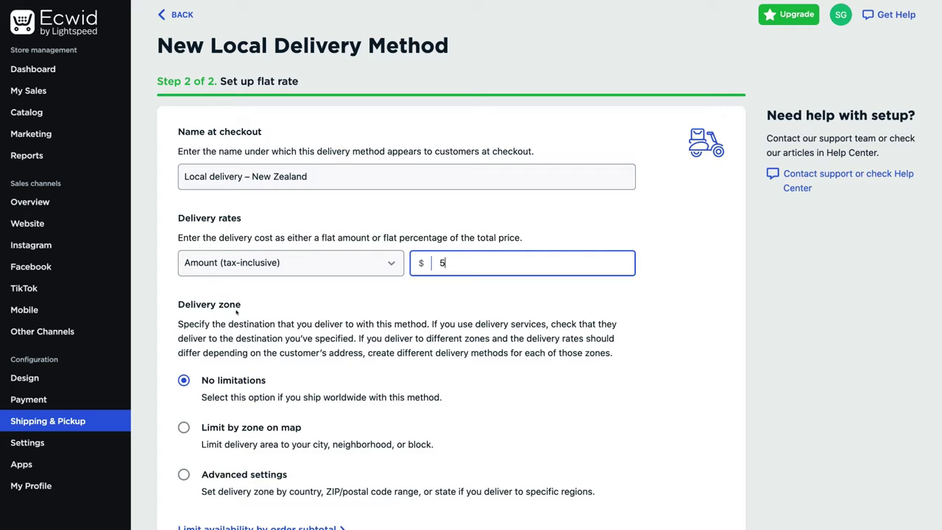
Step: Limit the delivery zone to New Zealand through the advanced settings and save the delivery method
scroll(236, 312, "down", 2)
left_click(184, 400)
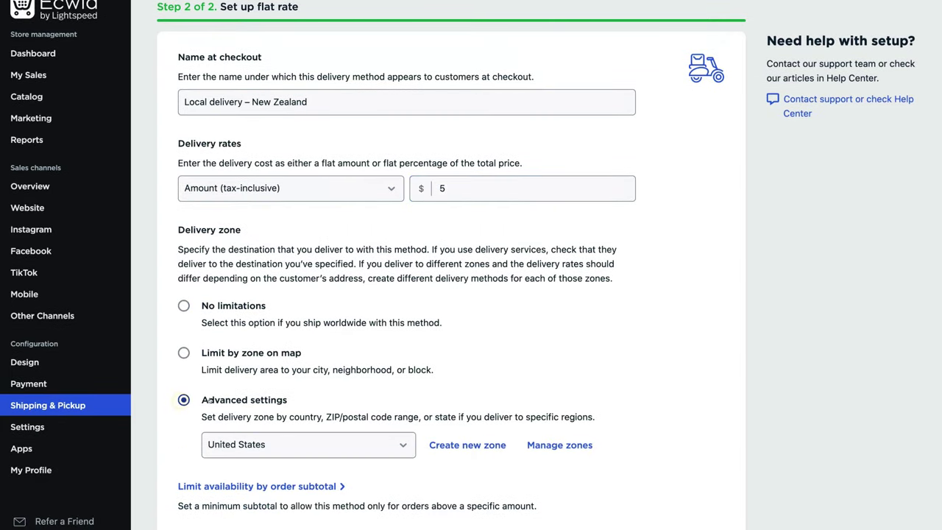
scroll(273, 402, "down", 1)
left_click(302, 424)
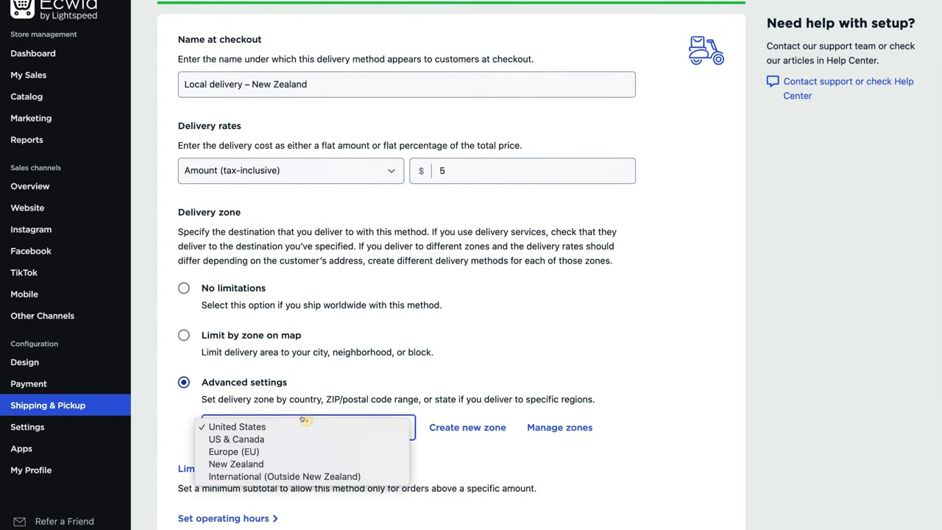
left_click(243, 464)
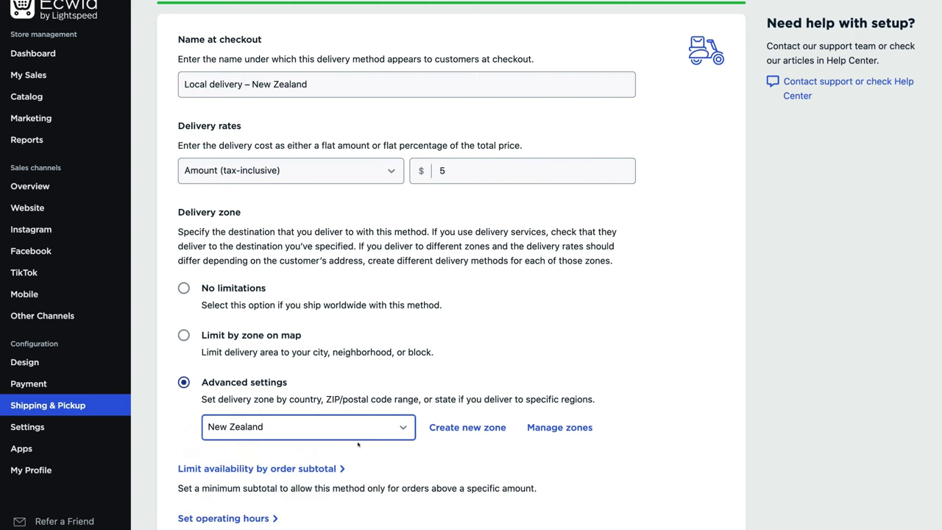
scroll(358, 444, "down", 5)
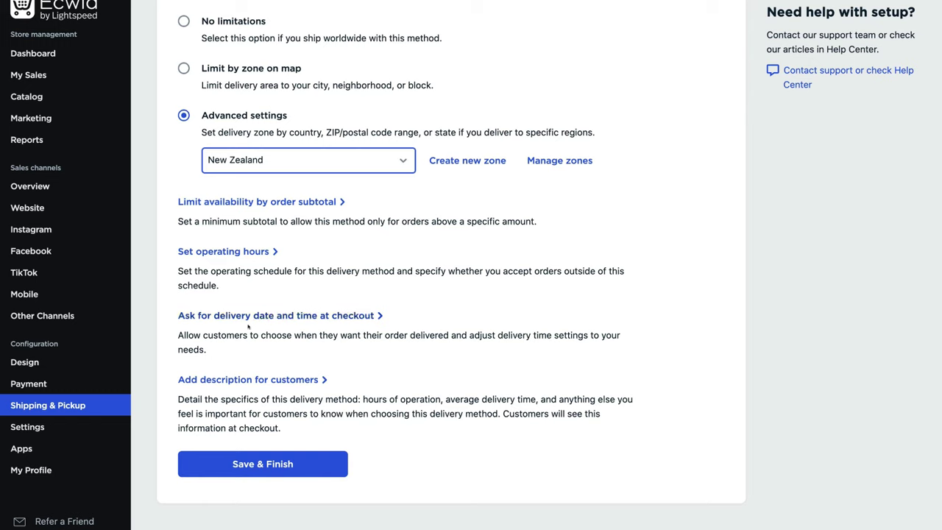
left_click(299, 463)
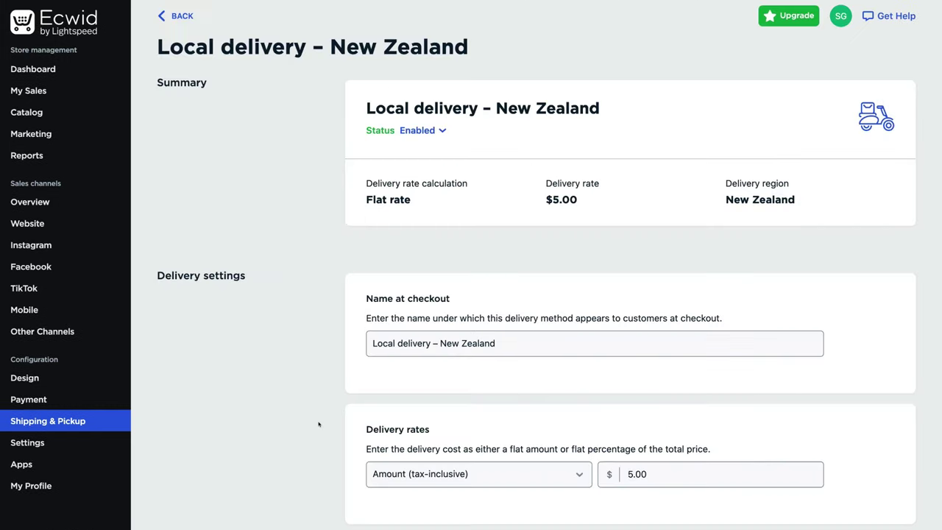
Step: Look over the saved New Zealand delivery method's settings and return to the shipping and delivery overview
scroll(319, 424, "down", 5)
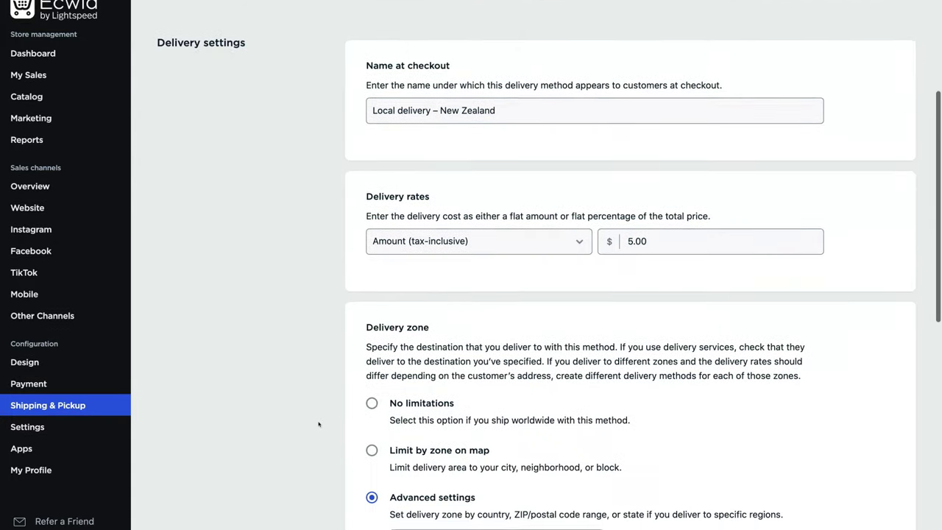
scroll(319, 424, "down", 4)
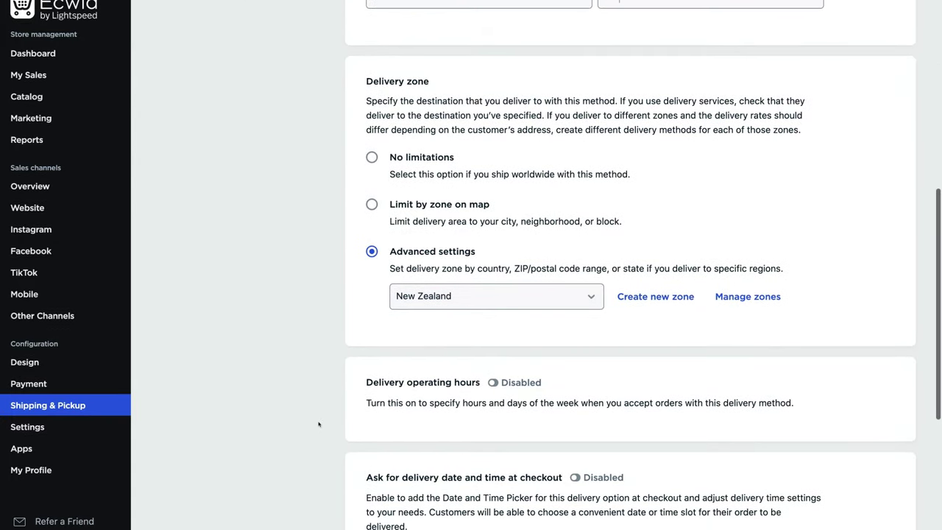
scroll(318, 424, "down", 5)
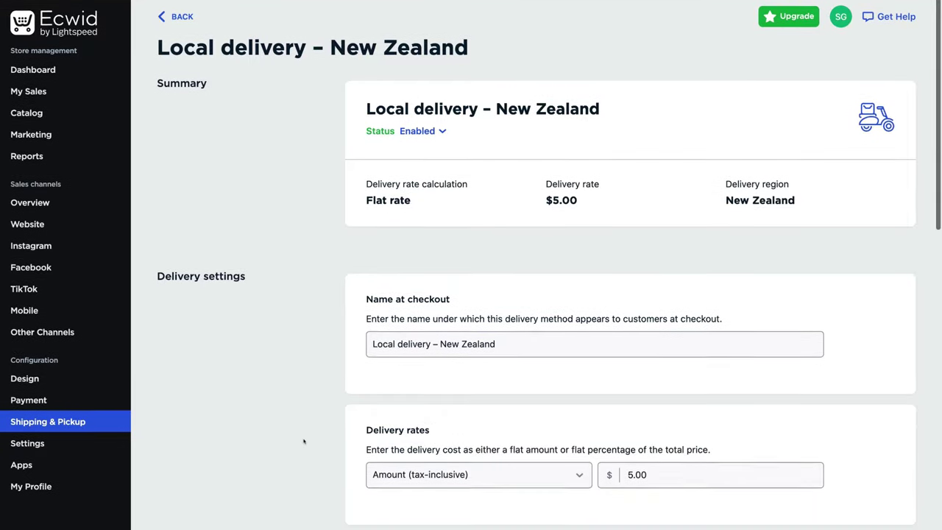
scroll(308, 436, "down", 1)
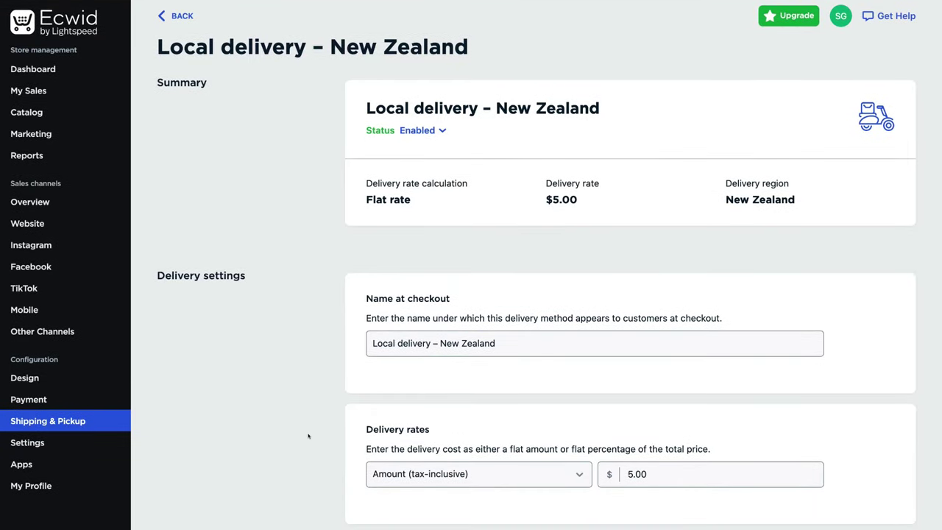
left_click(177, 15)
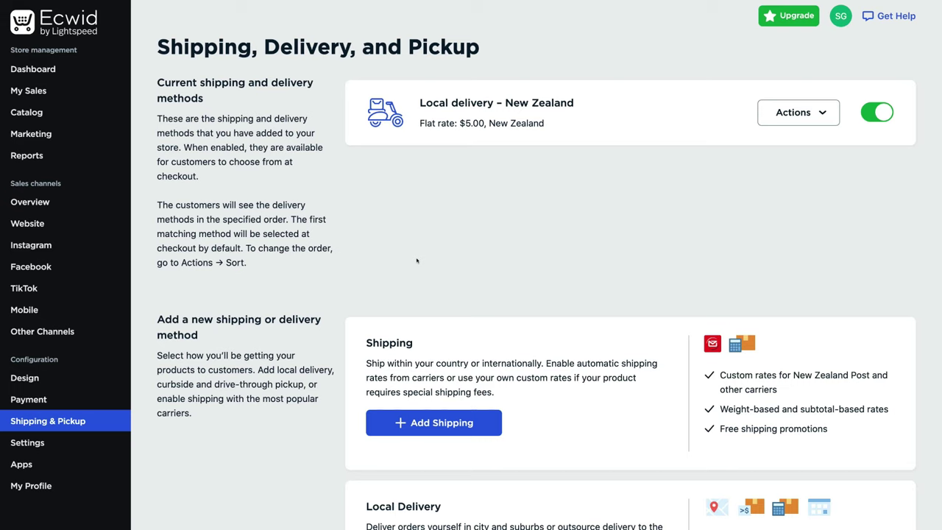
Step: Compare the Large and Small product image sizes in the store design settings and select Medium
left_click(47, 376)
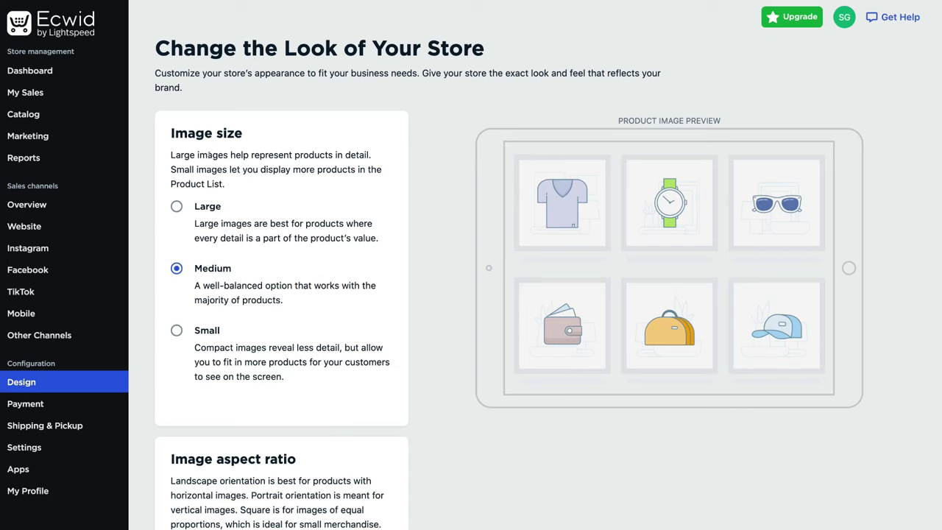
left_click(177, 206)
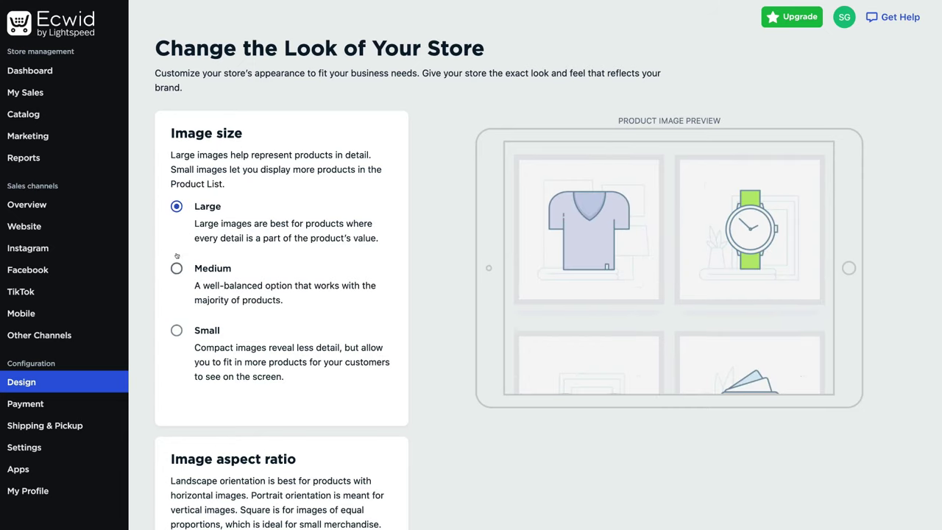
left_click(172, 329)
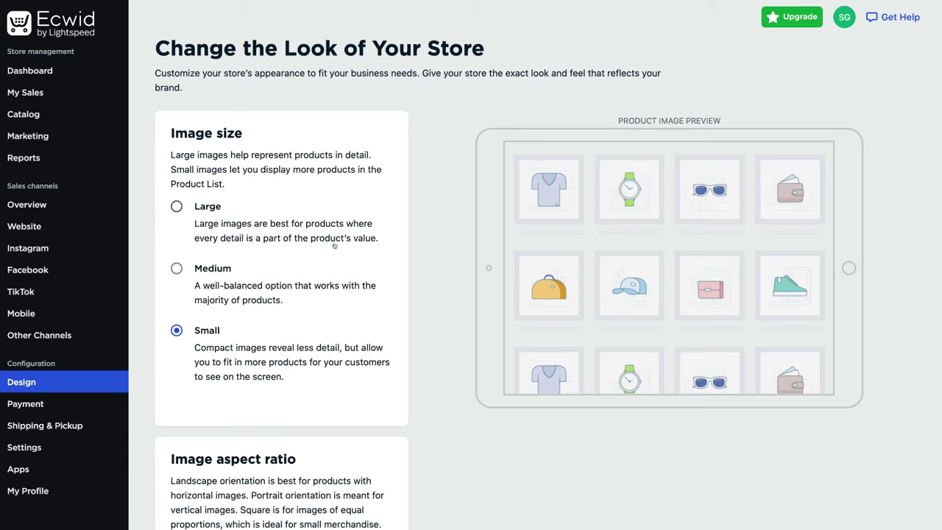
left_click(176, 268)
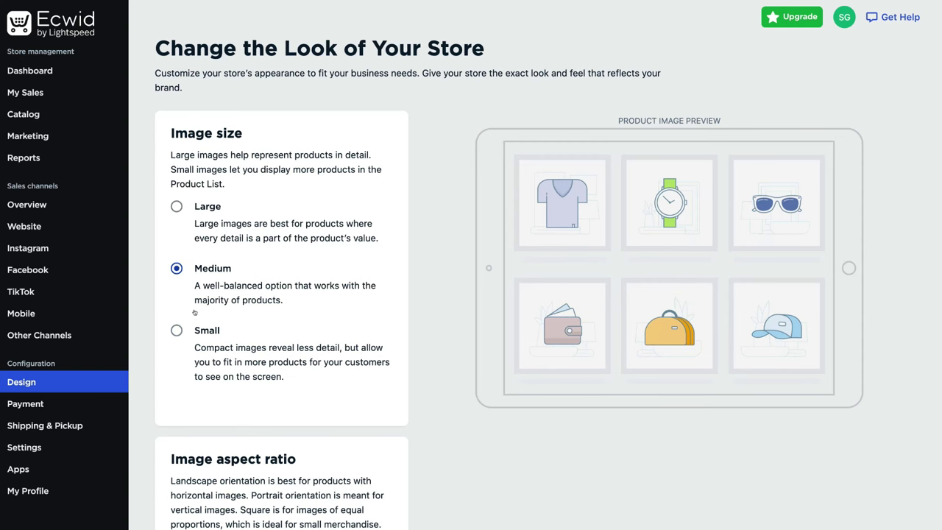
Step: Review the image aspect ratio options, try left-aligned product card content, and restore the Center content layout
scroll(197, 267, "down", 3)
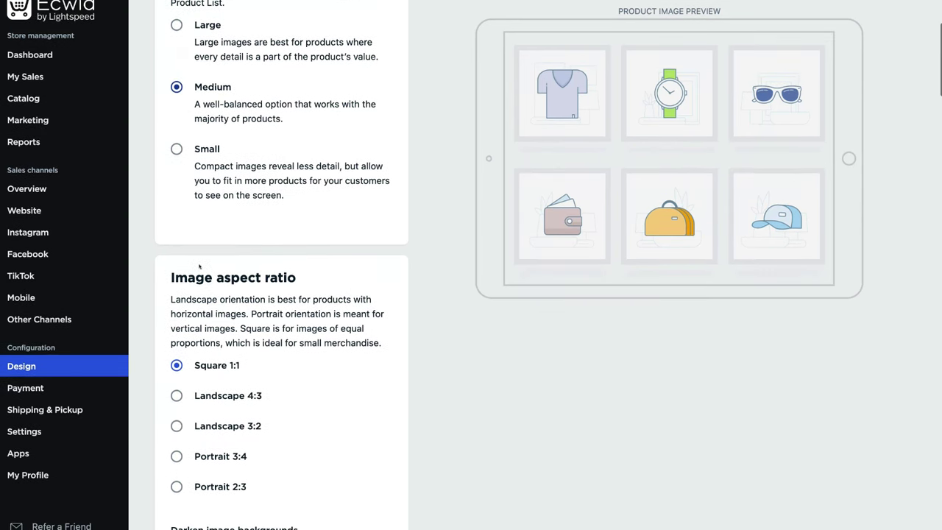
scroll(317, 272, "down", 2)
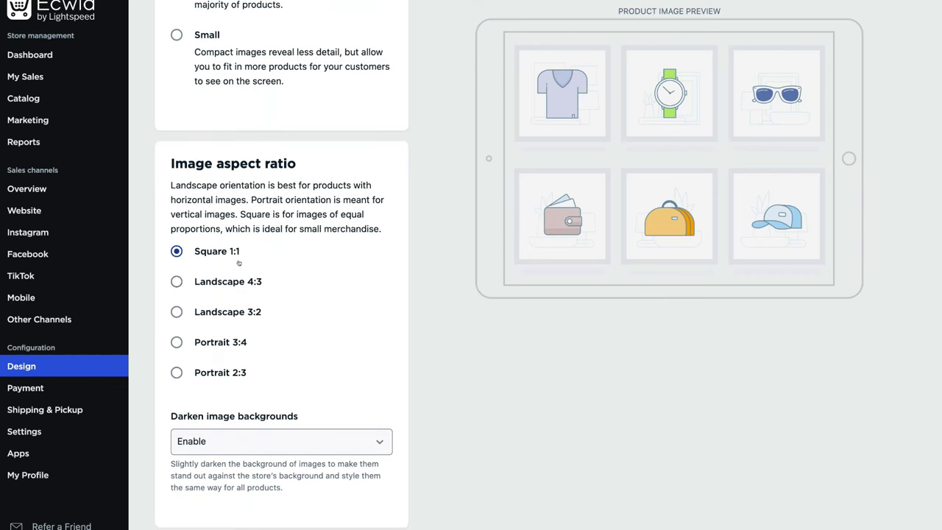
scroll(285, 263, "down", 1)
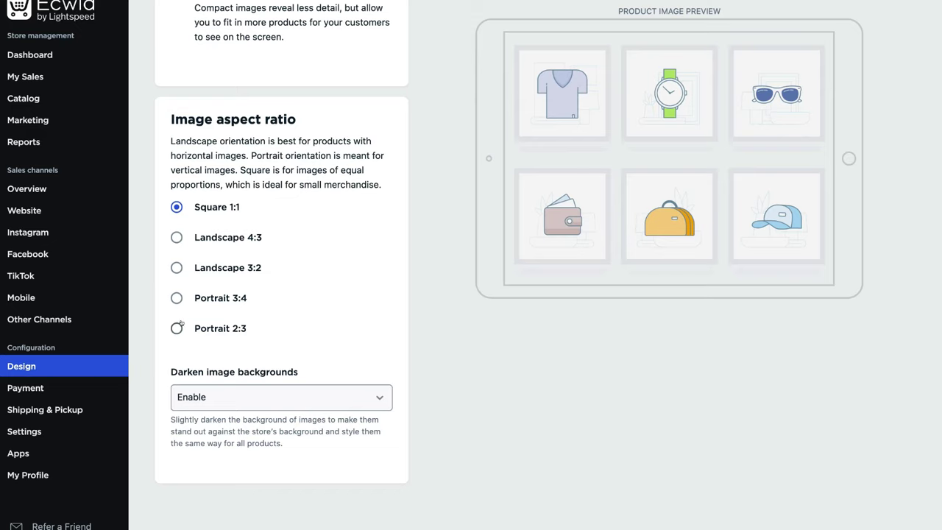
scroll(320, 316, "down", 2)
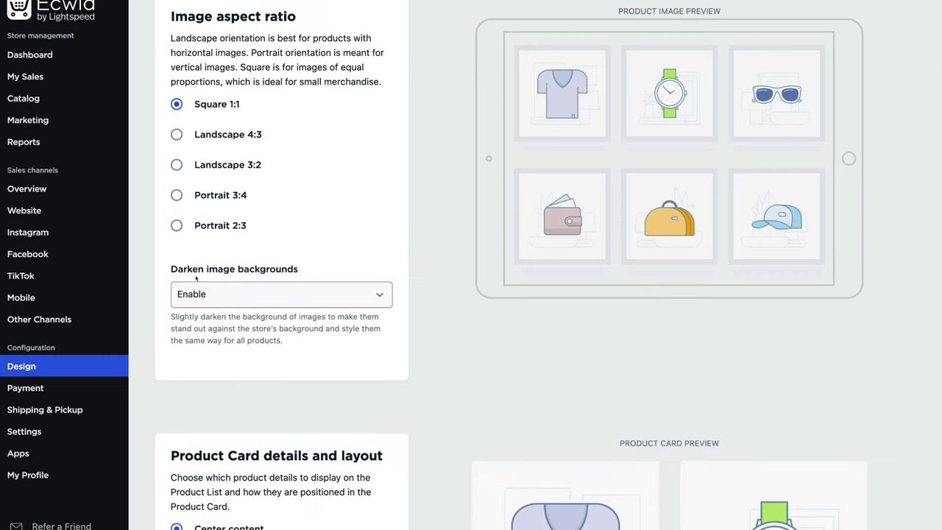
scroll(272, 290, "down", 4)
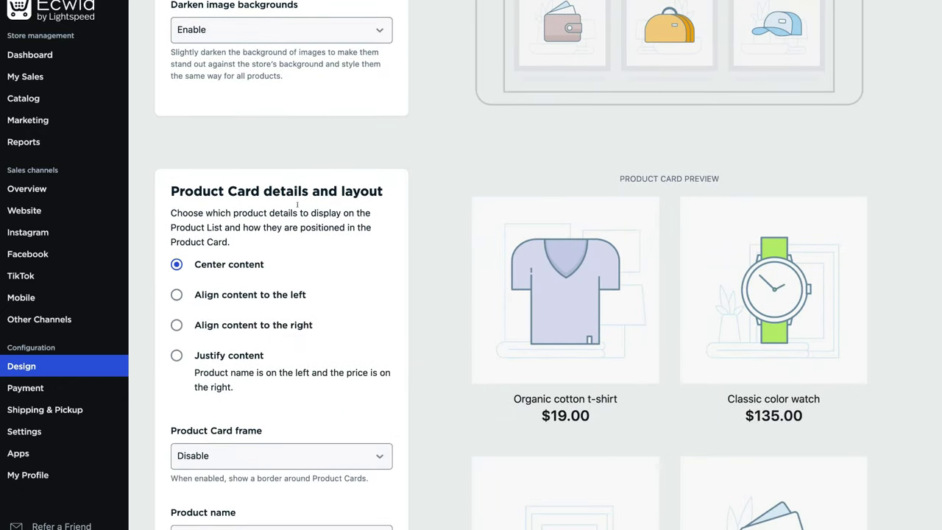
scroll(375, 206, "down", 2)
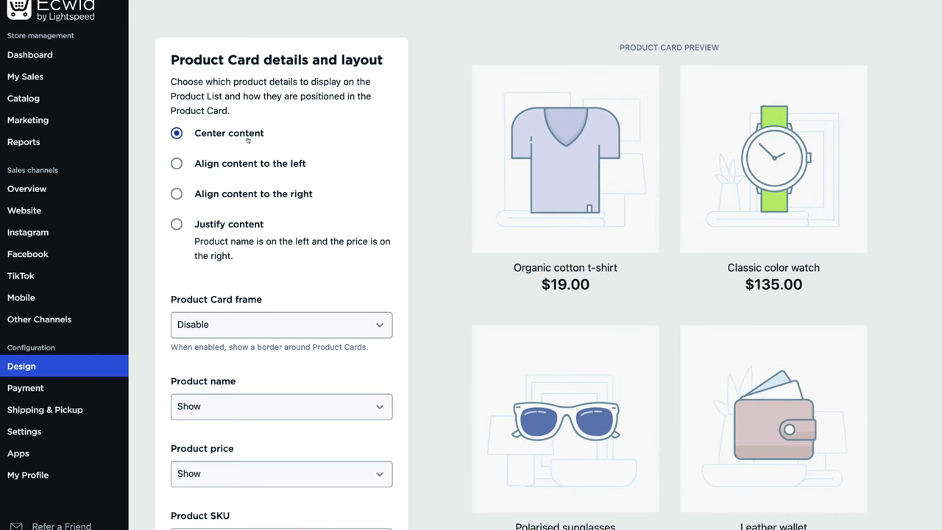
left_click(174, 162)
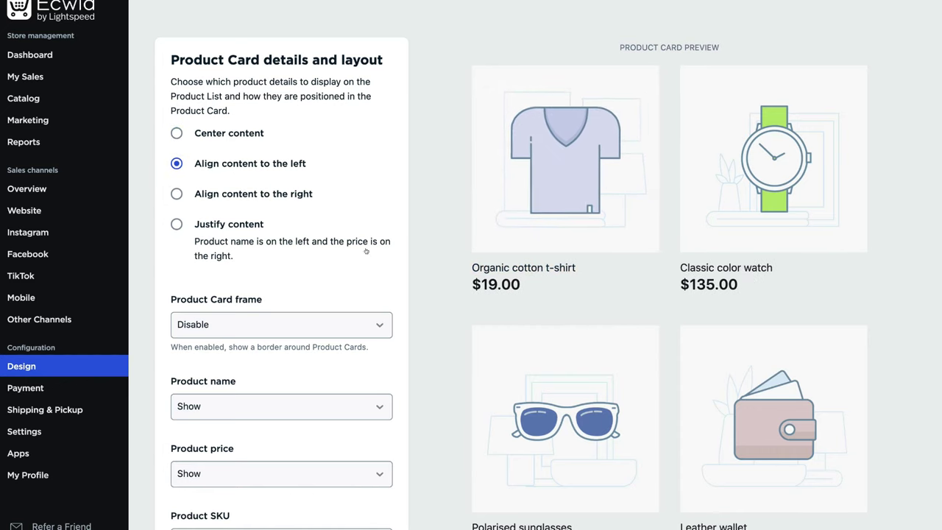
left_click(176, 134)
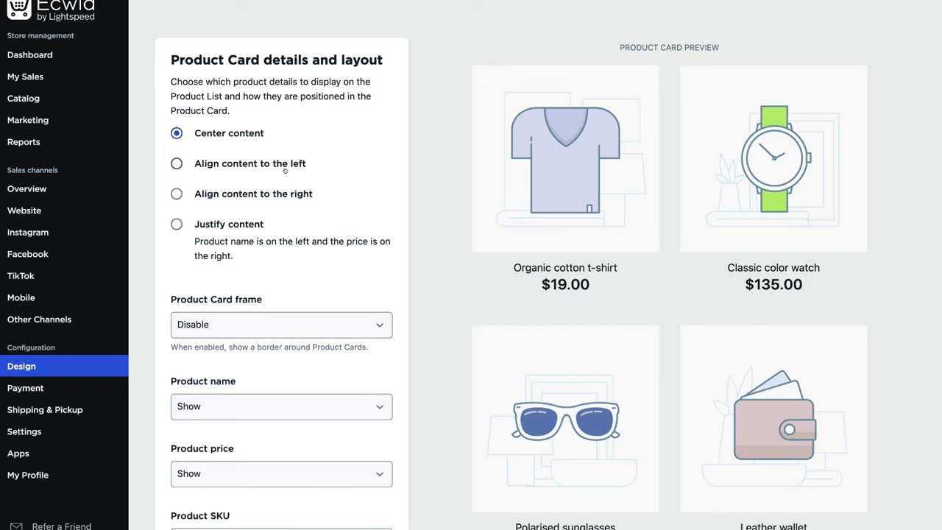
Step: Set the “Buy Now” button on the product cards to Show
scroll(285, 169, "down", 3)
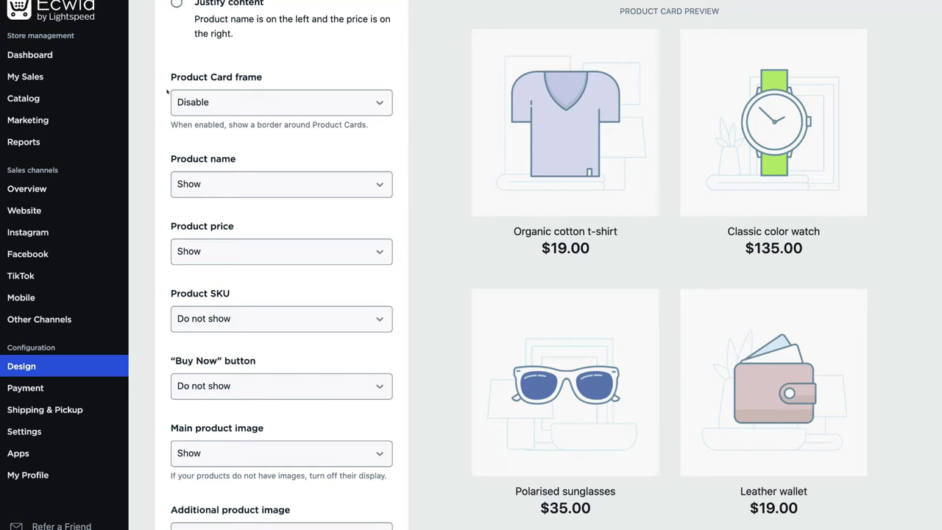
scroll(234, 106, "down", 1)
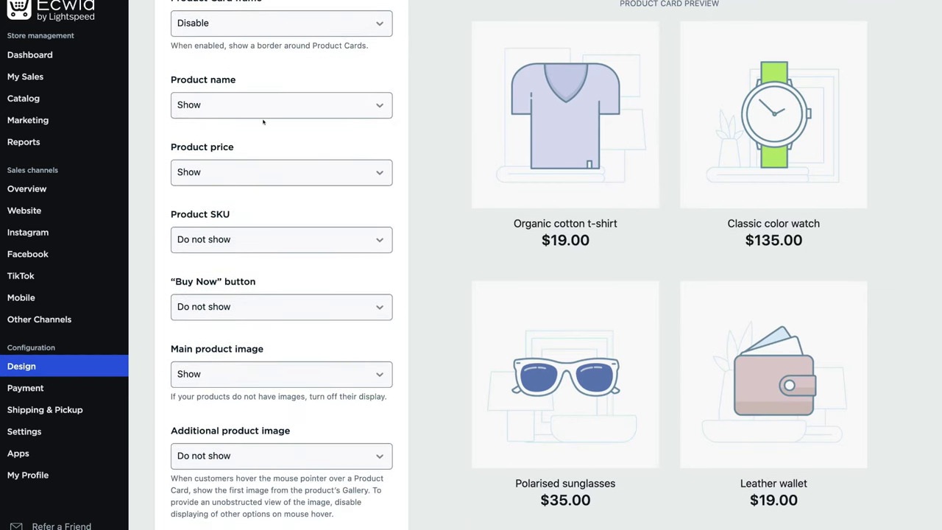
scroll(265, 81, "down", 2)
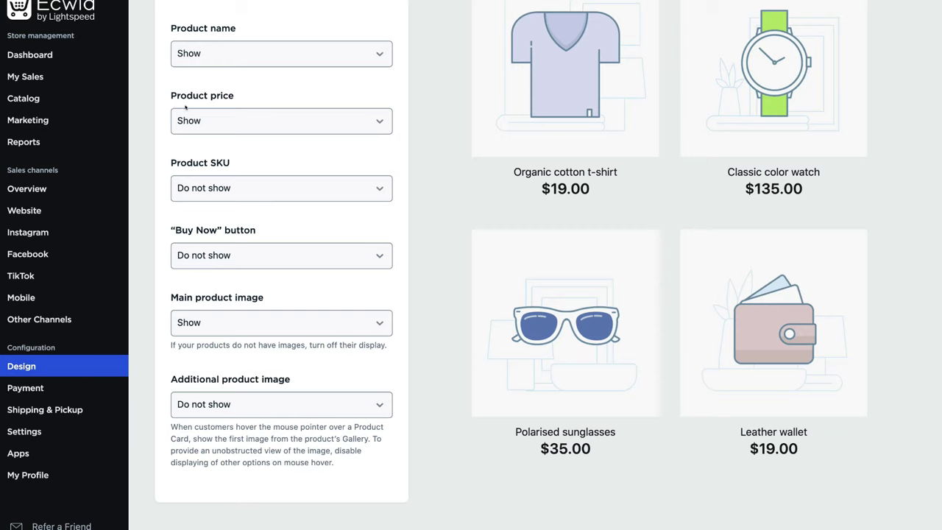
scroll(276, 115, "down", 1)
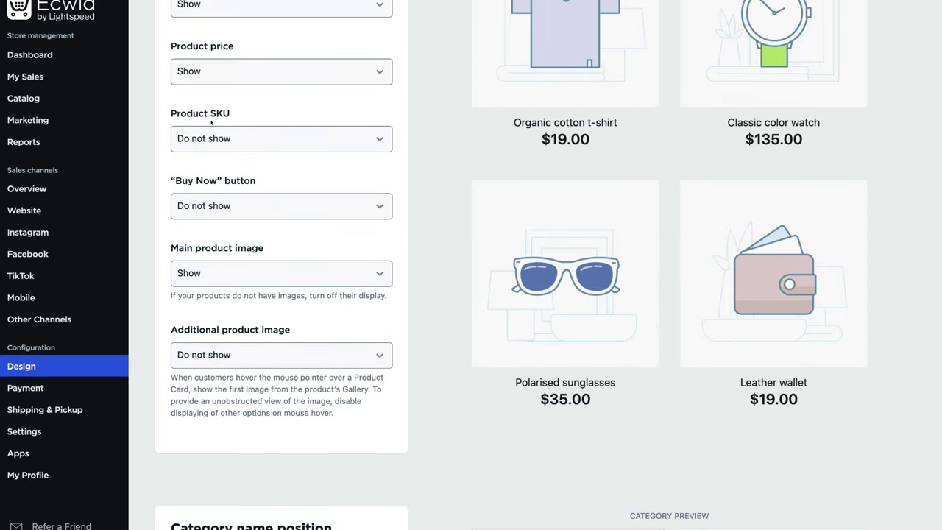
scroll(214, 124, "down", 1)
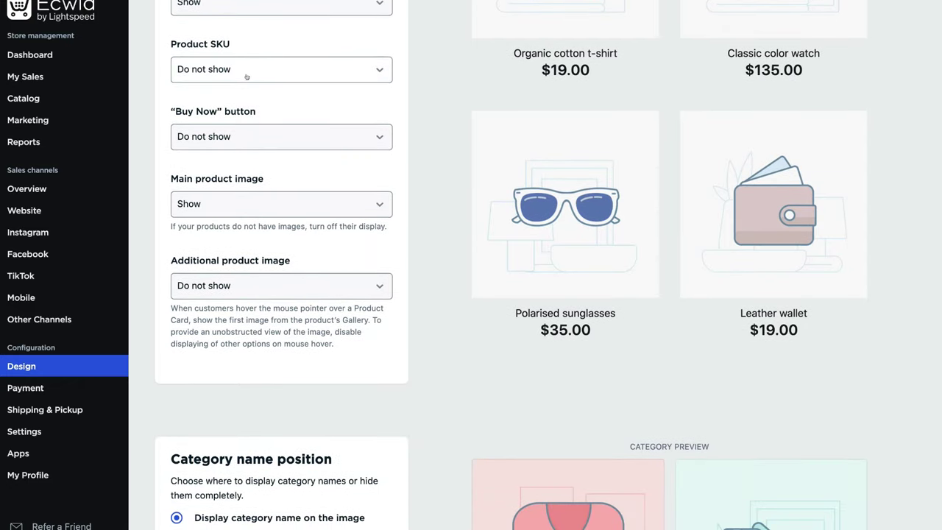
left_click(258, 134)
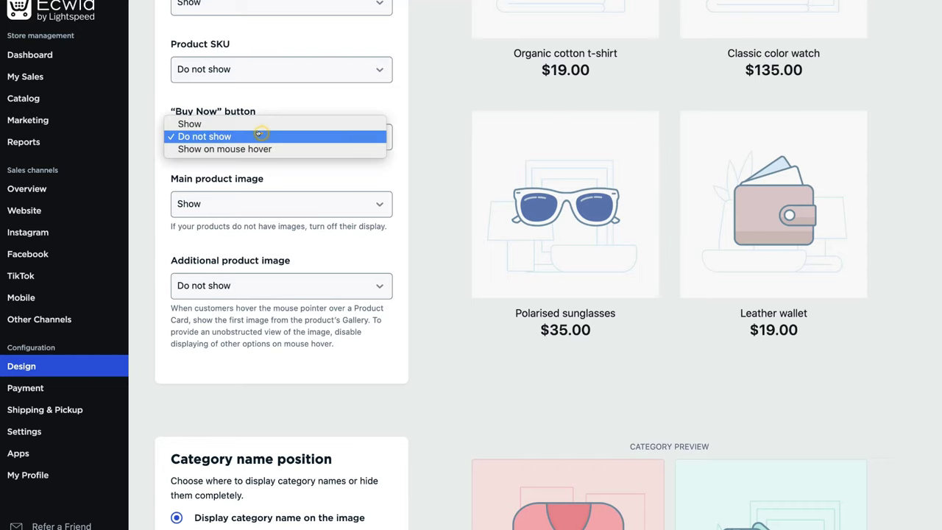
left_click(195, 124)
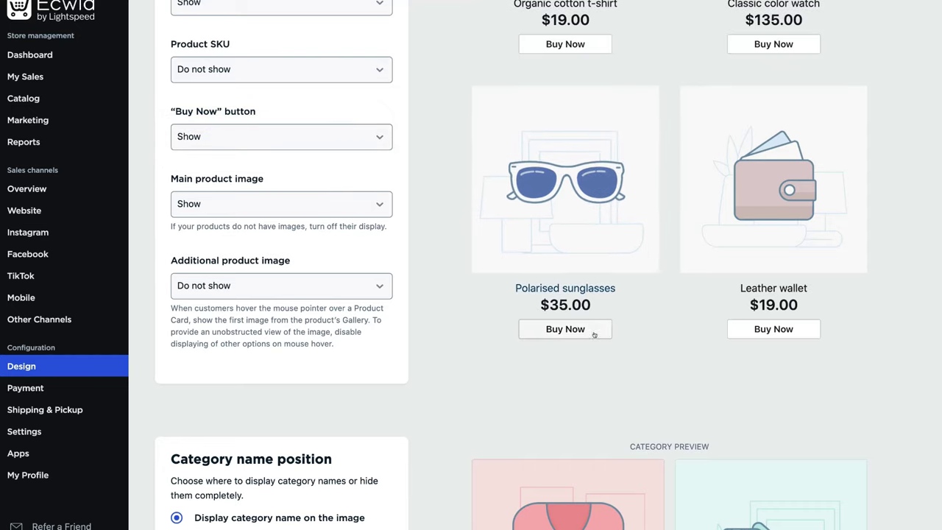
Step: Preview the “Buy Now” button with Show on mouse hover and set it back to Show
left_click(305, 143)
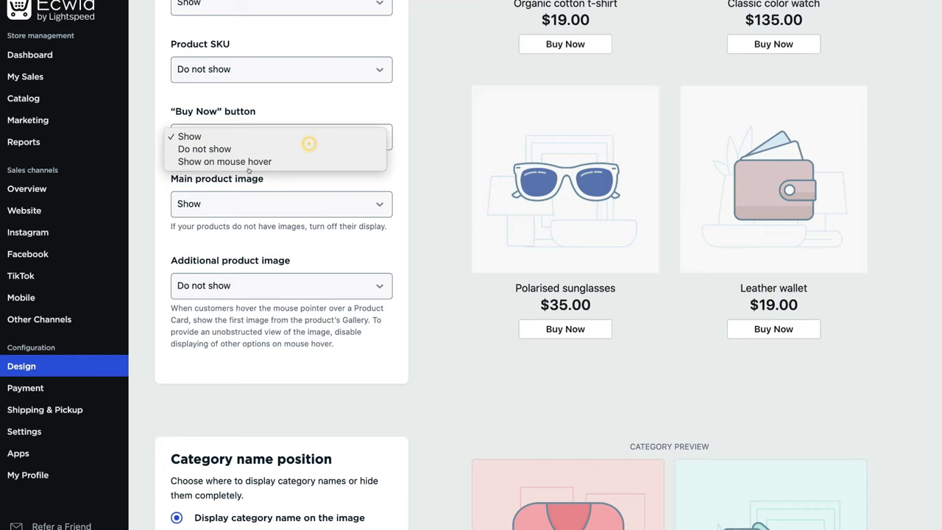
left_click(232, 163)
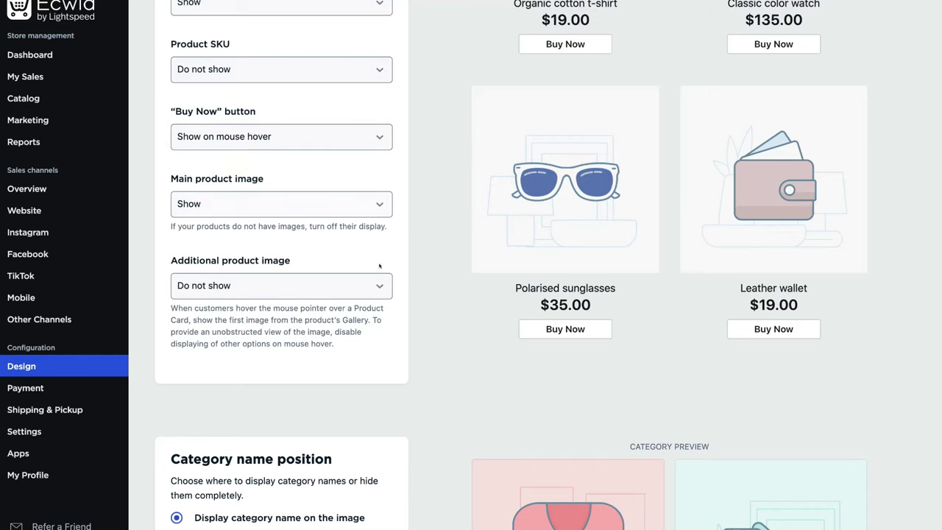
mouse_move(563, 214)
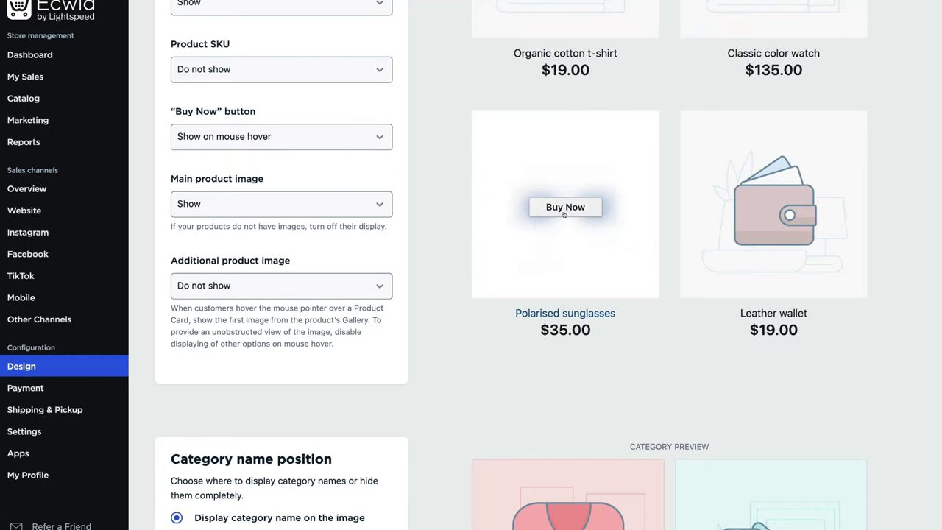
left_click(307, 139)
left_click(233, 112)
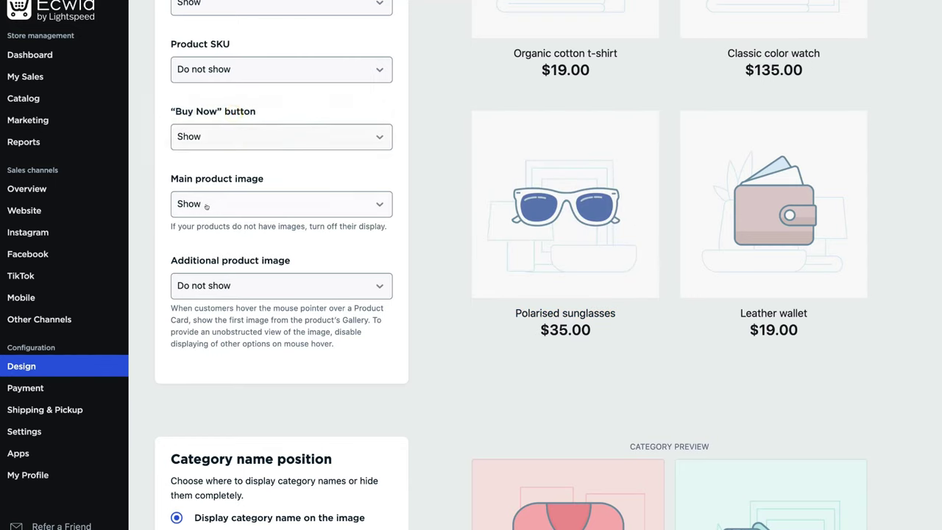
Step: Set the category name position to Hide category names
scroll(208, 199, "down", 1)
scroll(208, 198, "down", 3)
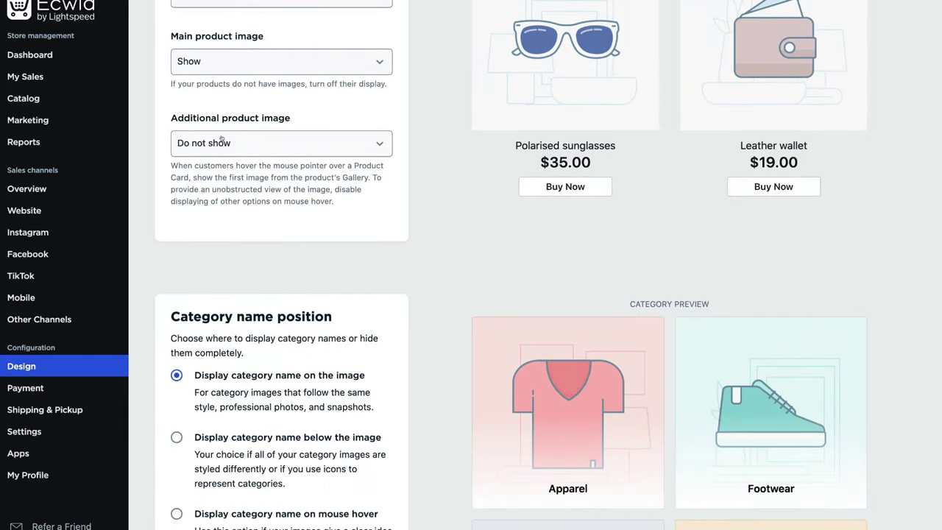
scroll(252, 146, "down", 1)
scroll(253, 146, "down", 5)
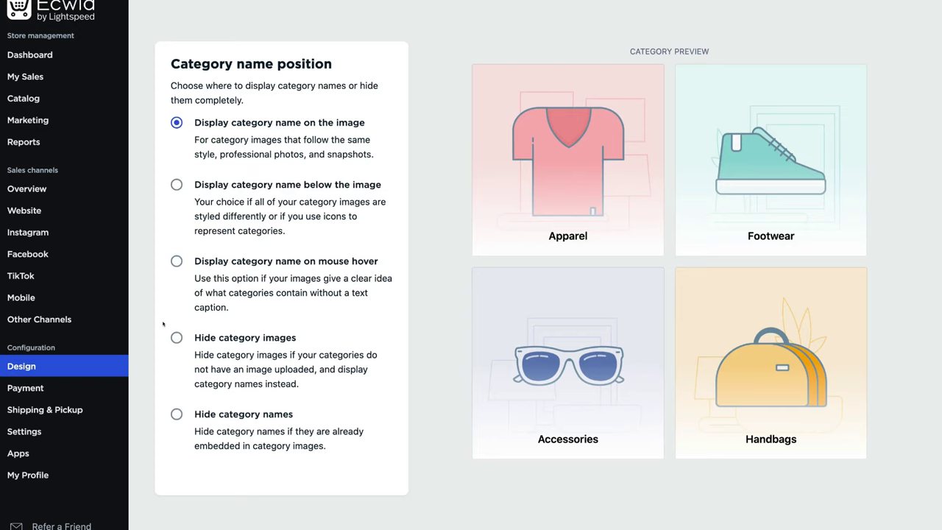
left_click(176, 414)
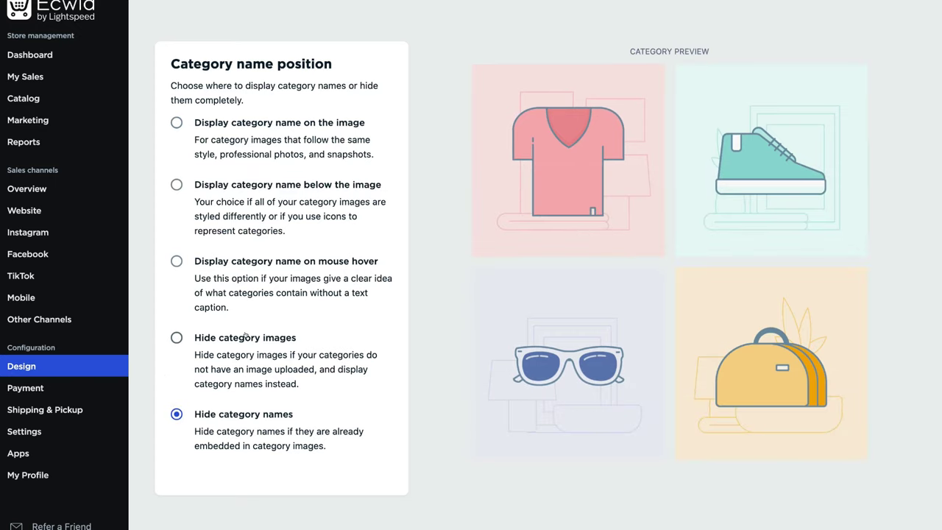
Step: Try the two-column product page layout with the description below the image, restore the description on the right, and check its preview
scroll(245, 335, "down", 3)
scroll(245, 335, "down", 5)
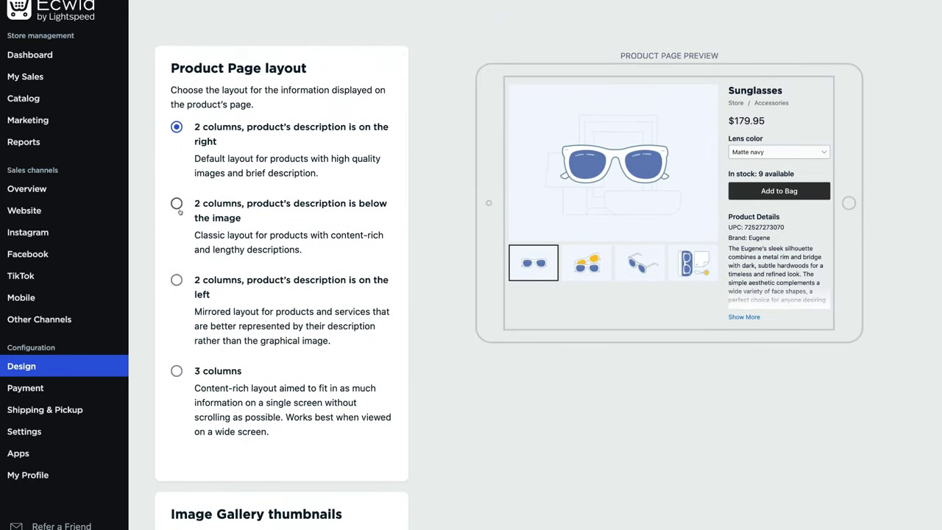
left_click(176, 203)
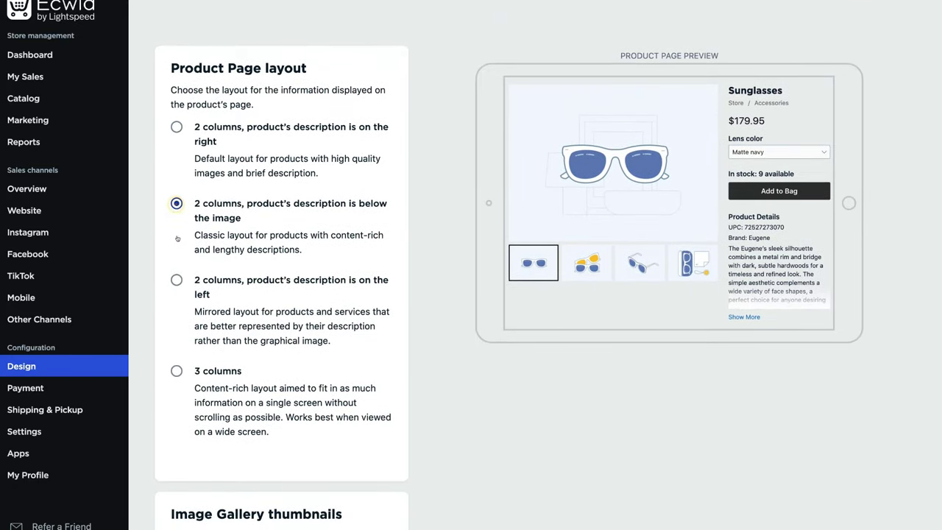
left_click(176, 127)
scroll(650, 172, "down", 3)
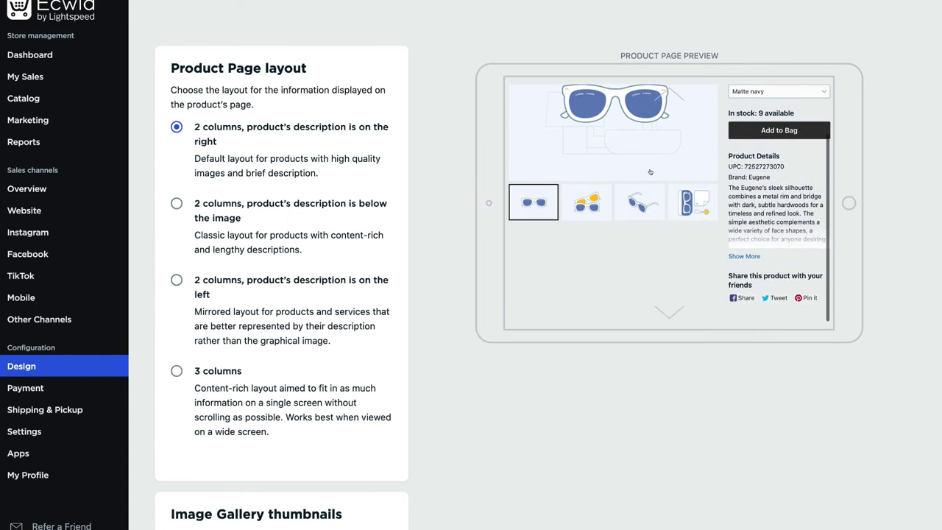
scroll(650, 171, "up", 2)
scroll(650, 171, "up", 2)
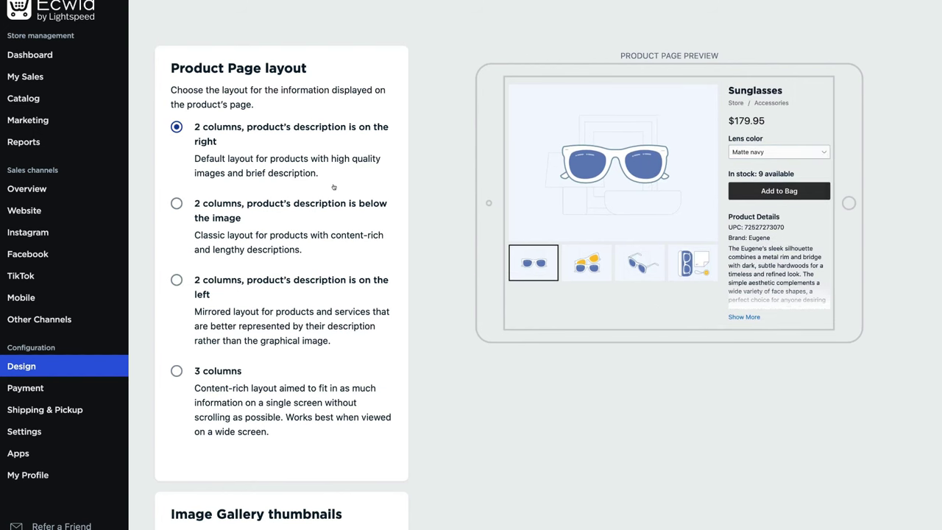
Step: Remove the breadcrumbs and the stock availability labels from the product page sidebar
scroll(322, 187, "down", 5)
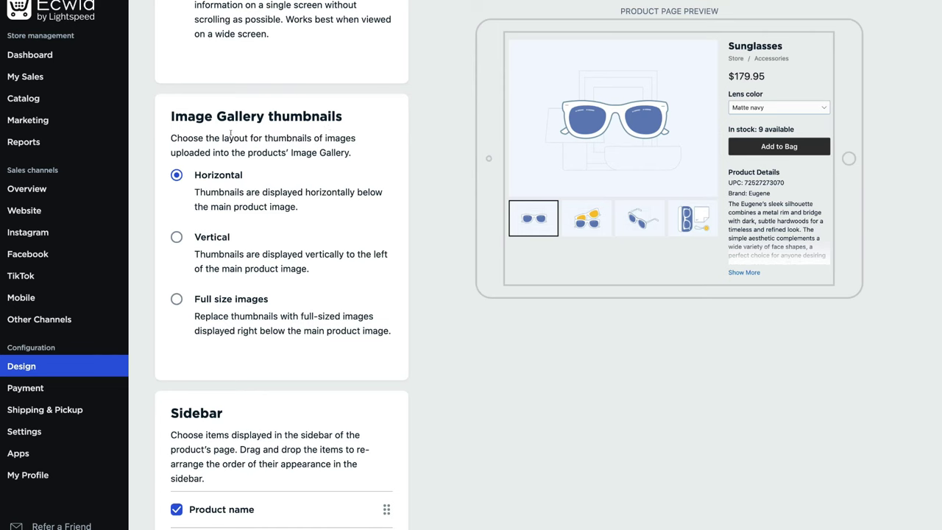
scroll(268, 191, "down", 4)
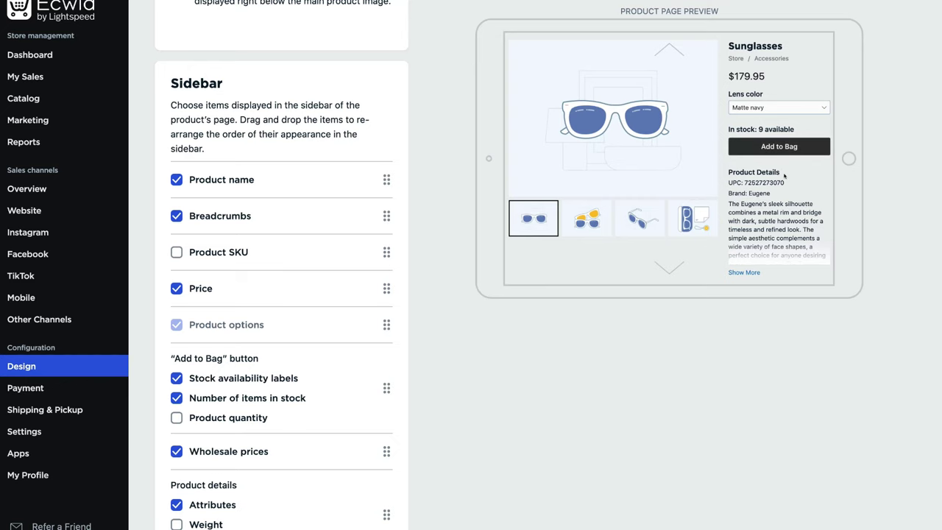
left_click(176, 216)
scroll(304, 223, "down", 5)
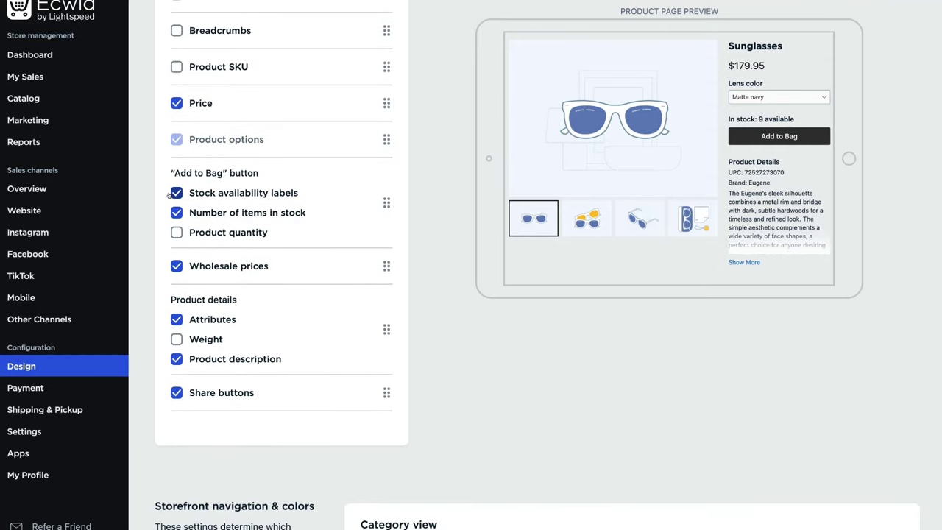
left_click(176, 193)
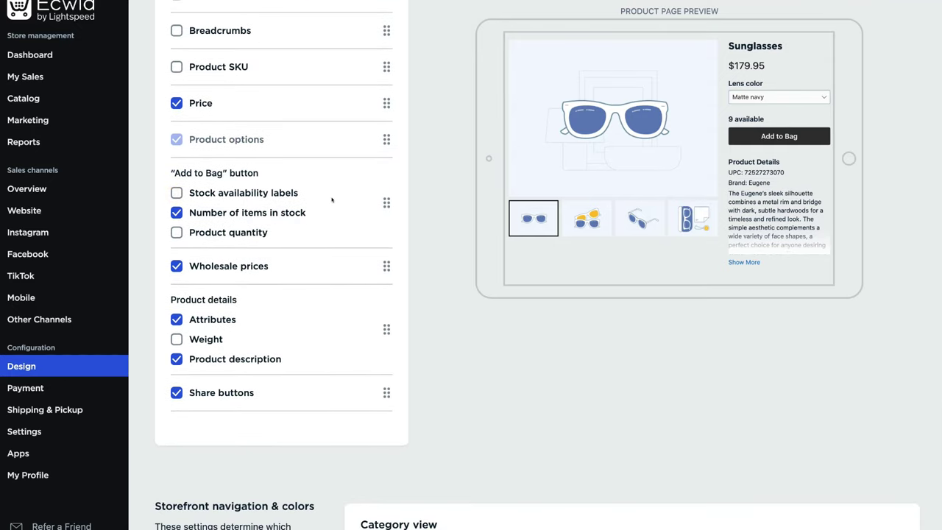
Step: Look over the remaining sidebar items, the storefront navigation and color settings, and the CSS theme section
scroll(178, 258, "down", 3)
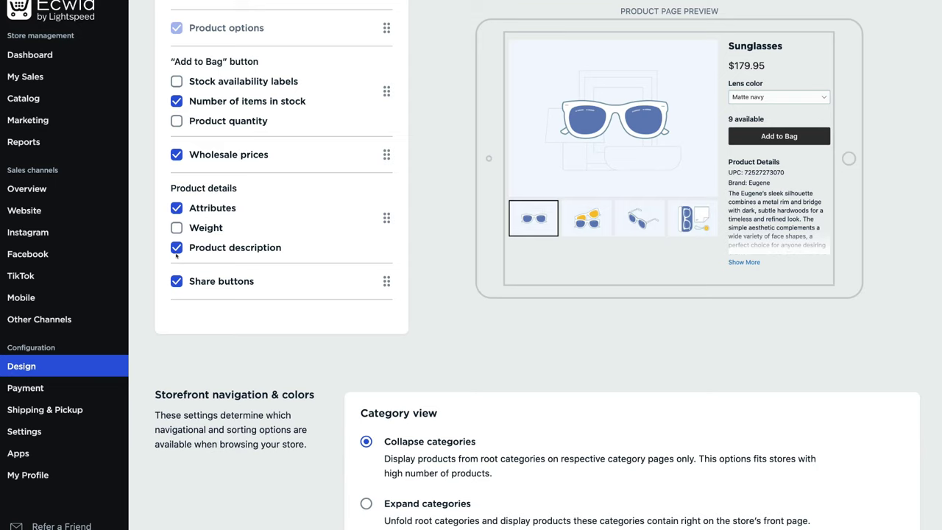
scroll(177, 255, "down", 5)
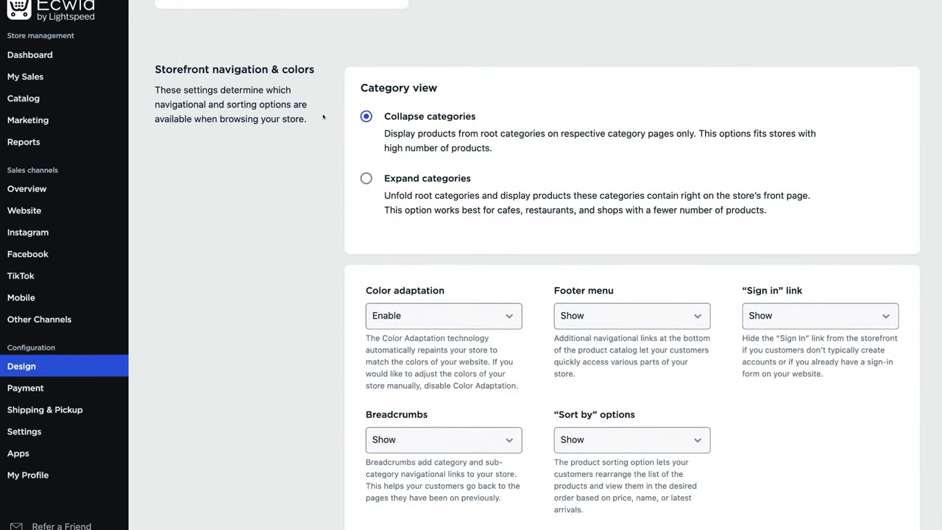
scroll(456, 134, "down", 3)
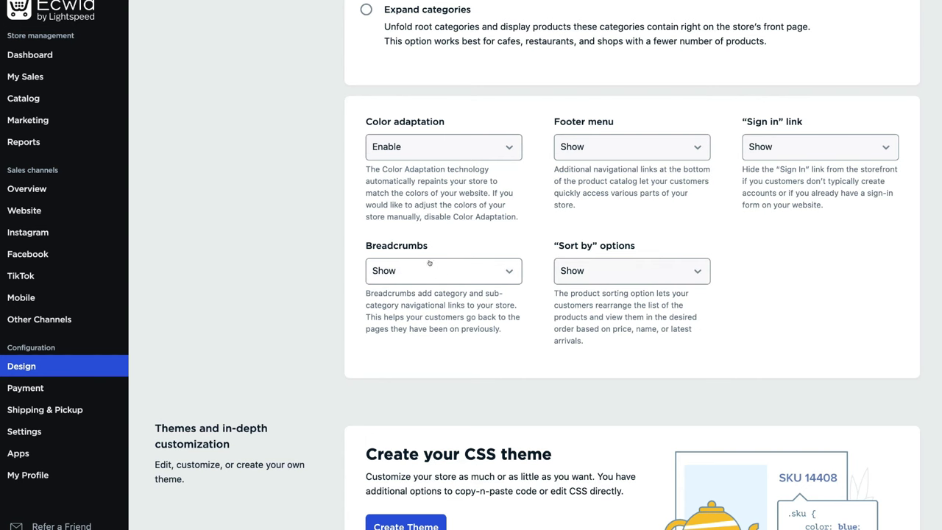
scroll(430, 262, "down", 2)
scroll(553, 215, "down", 4)
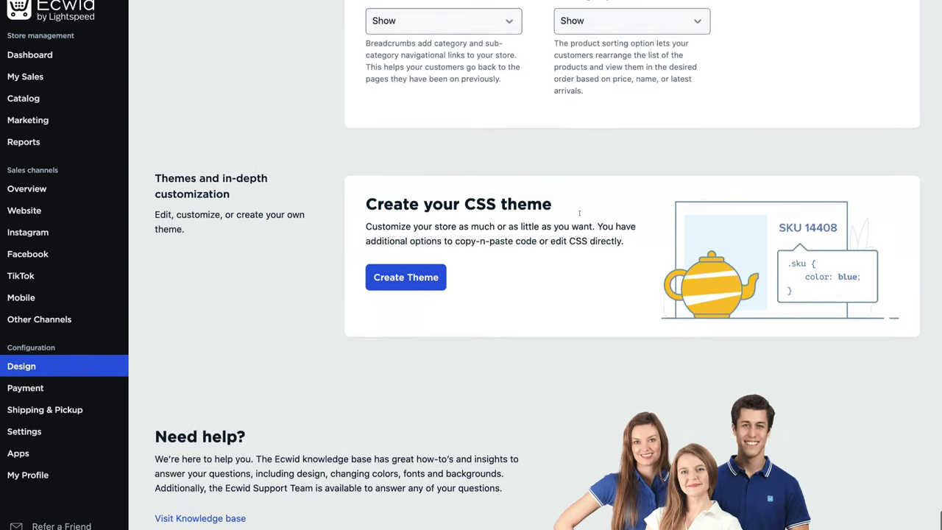